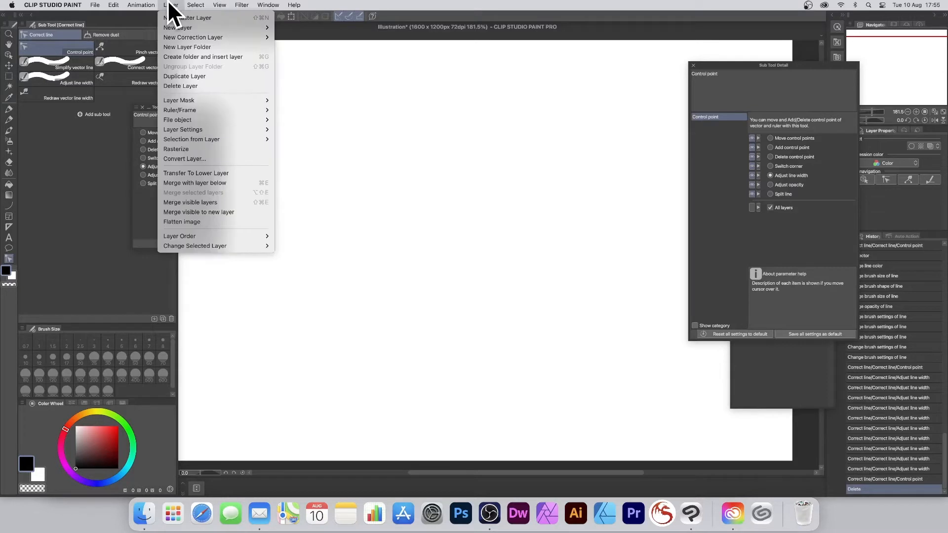
Add a new vector layer to the illustration with its default settings
mouse_move(166, 27)
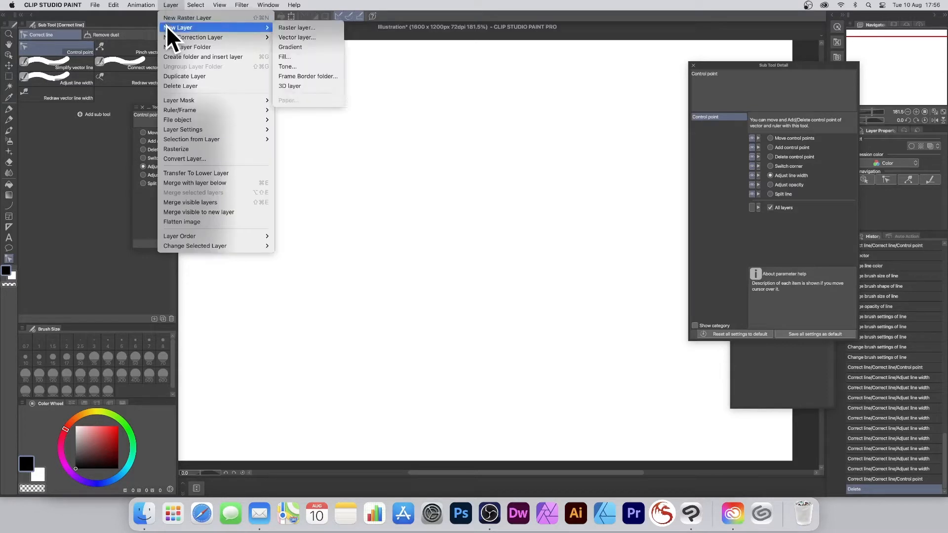
left_click(308, 37)
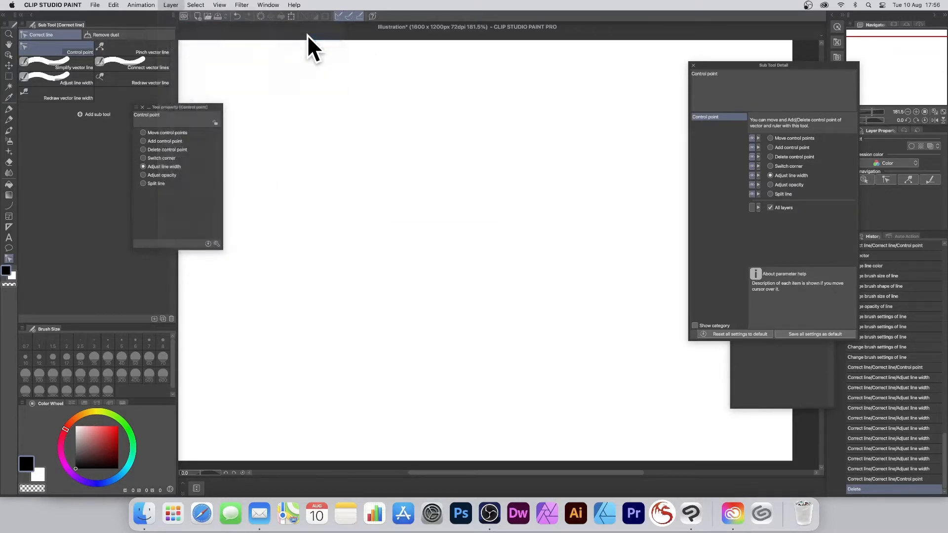
left_click(548, 245)
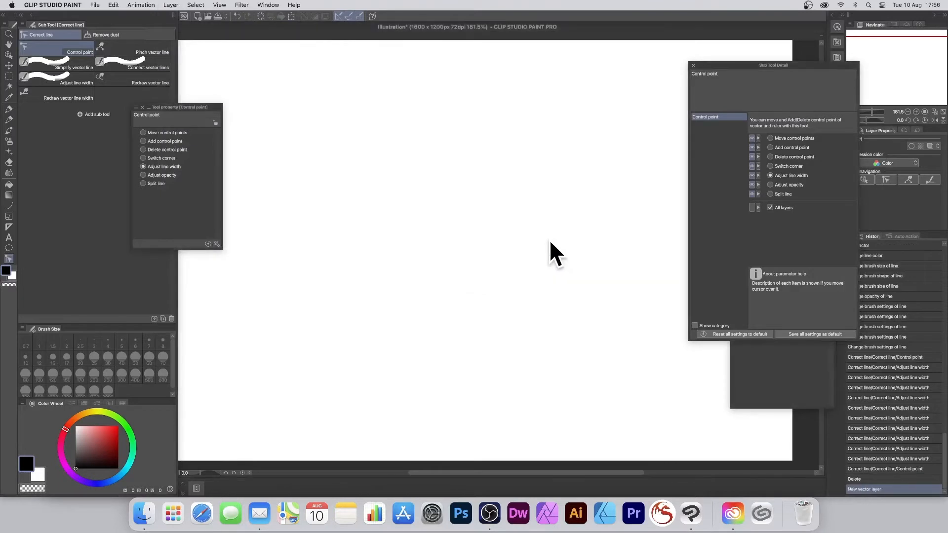
Draw a curve with the Curve figure tool from the canvas's upper left to its lower right, bowed towards the lower left
left_click(9, 206)
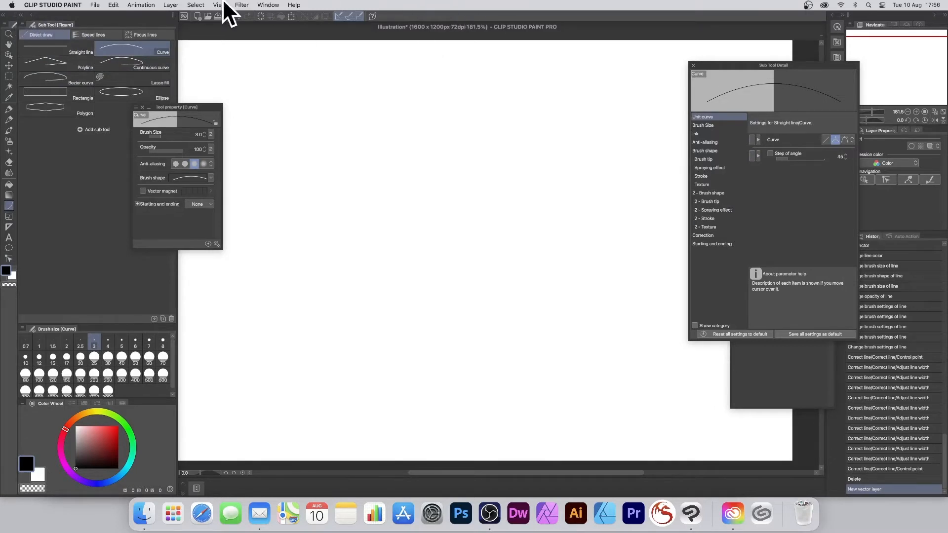
left_click(271, 5)
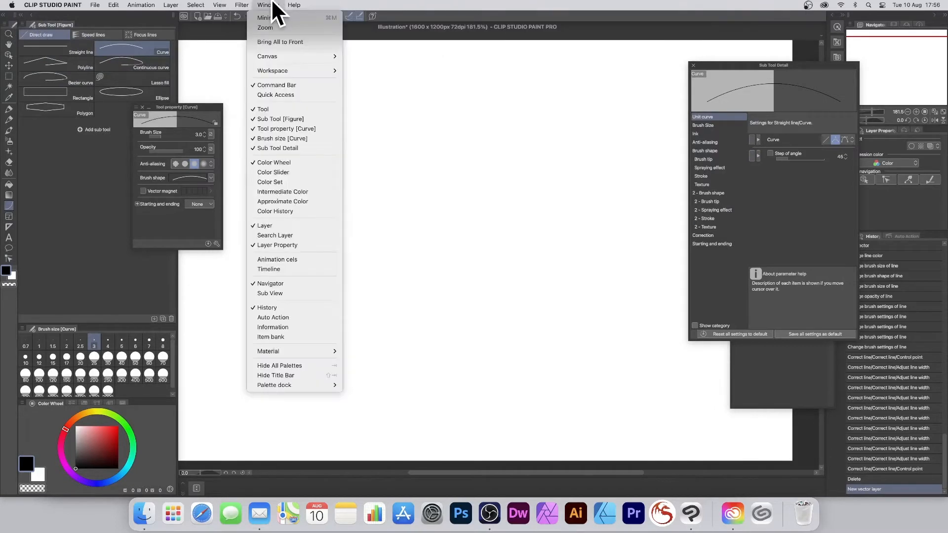
left_click(402, 158)
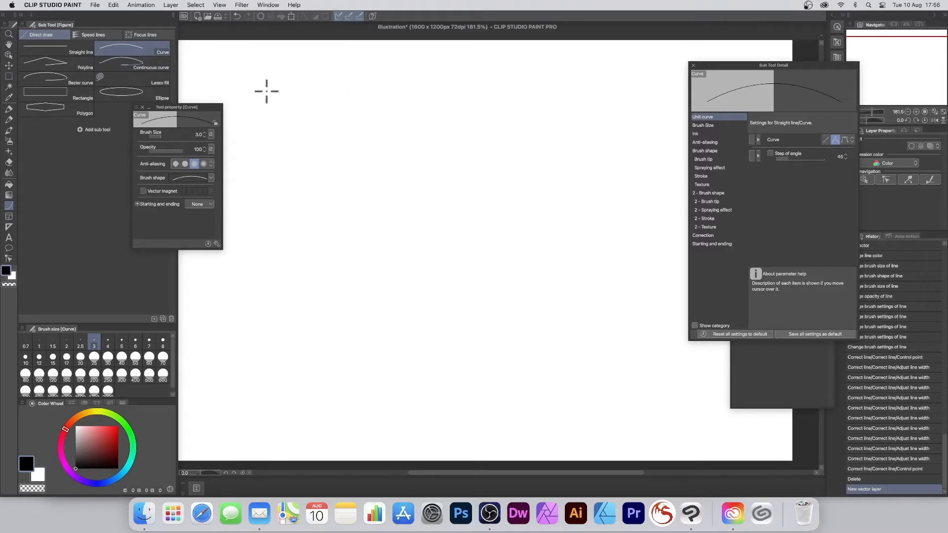
left_click_drag(259, 86, 681, 394)
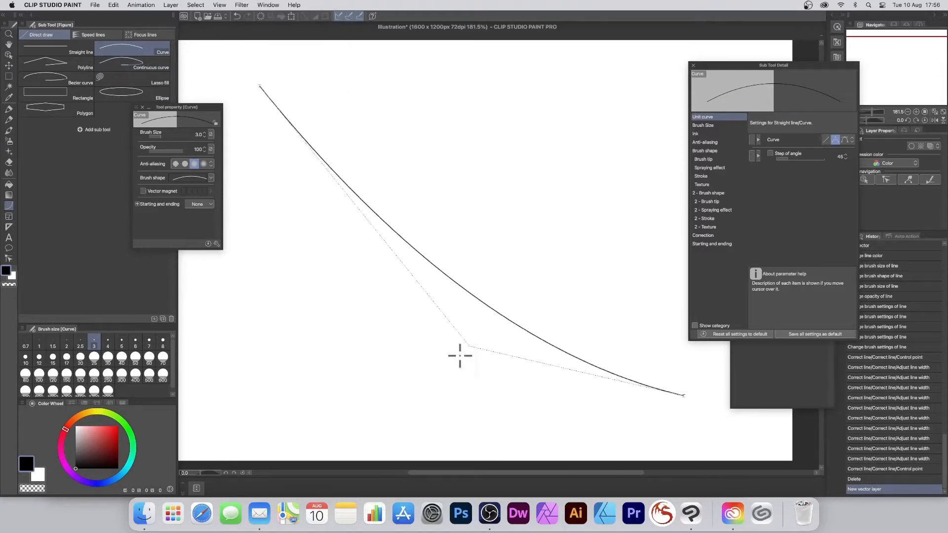
left_click(333, 356)
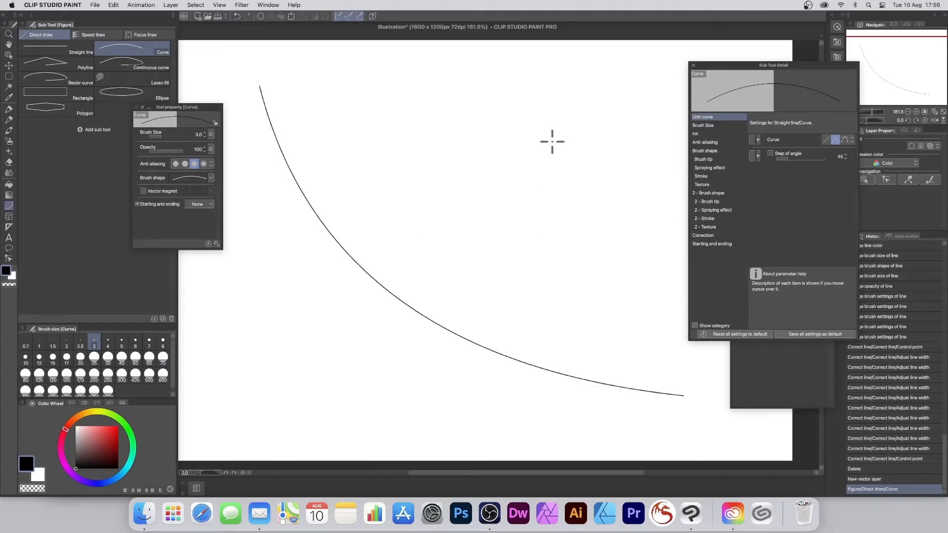
Nudge the curve slightly up and left with the Object tool and raise its brush size to about 65
left_click(8, 55)
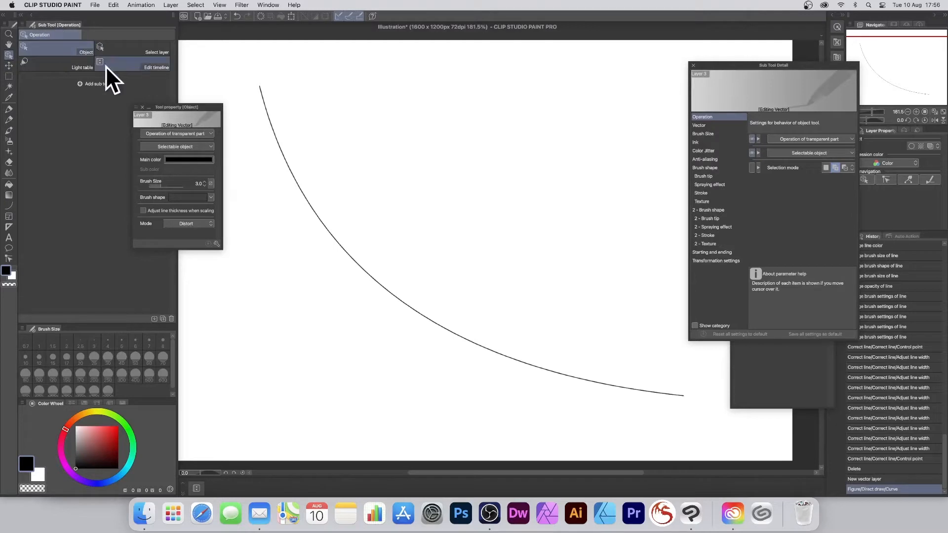
mouse_move(323, 222)
left_mouse_down()
mouse_move(384, 162)
mouse_move(277, 250)
mouse_move(324, 218)
mouse_move(312, 210)
left_mouse_up()
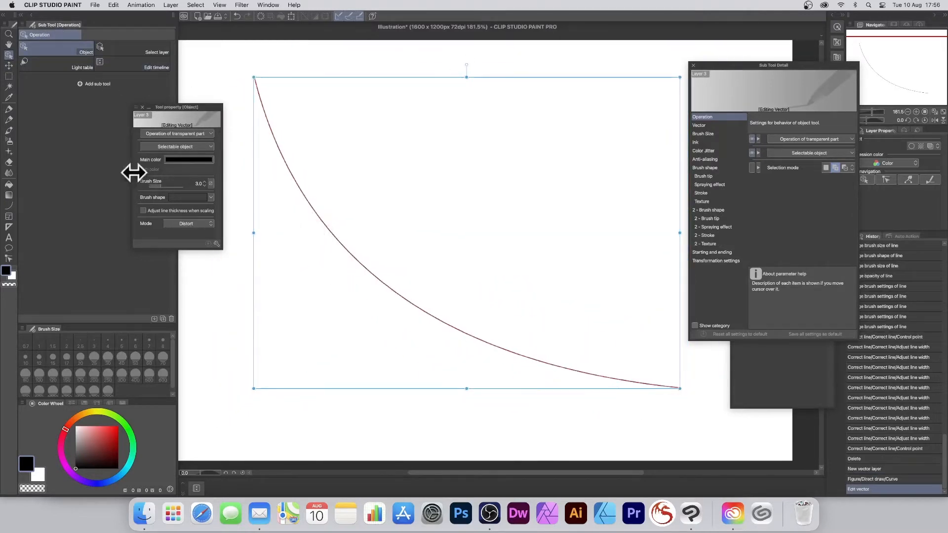
left_click_drag(161, 185, 168, 184)
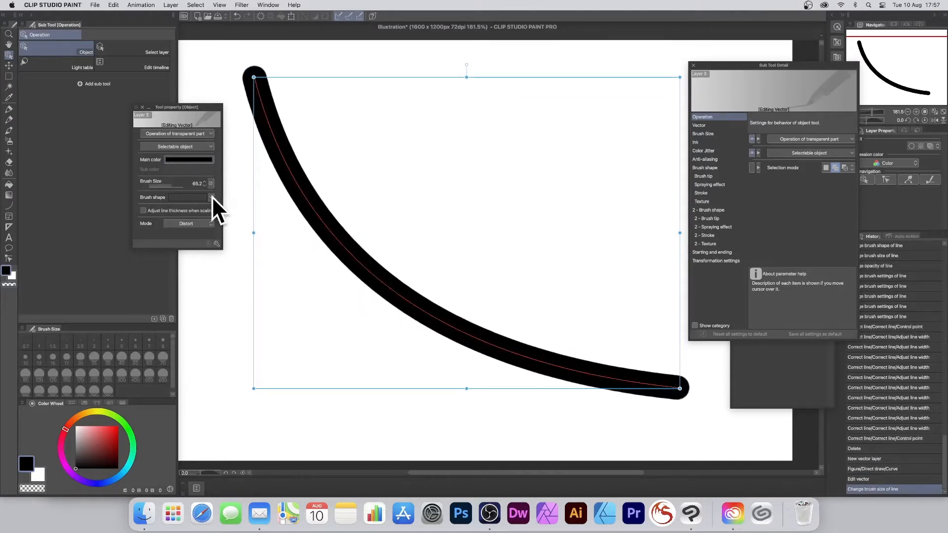
Try the Pencil brush shape on the selected curve, return it to the solid pen shape and browse the other shapes
left_click(211, 197)
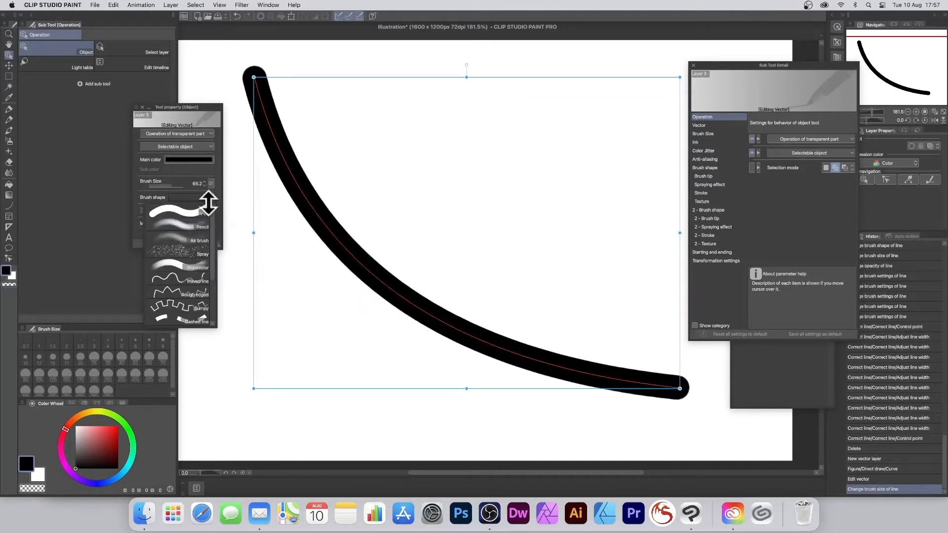
left_click(179, 221)
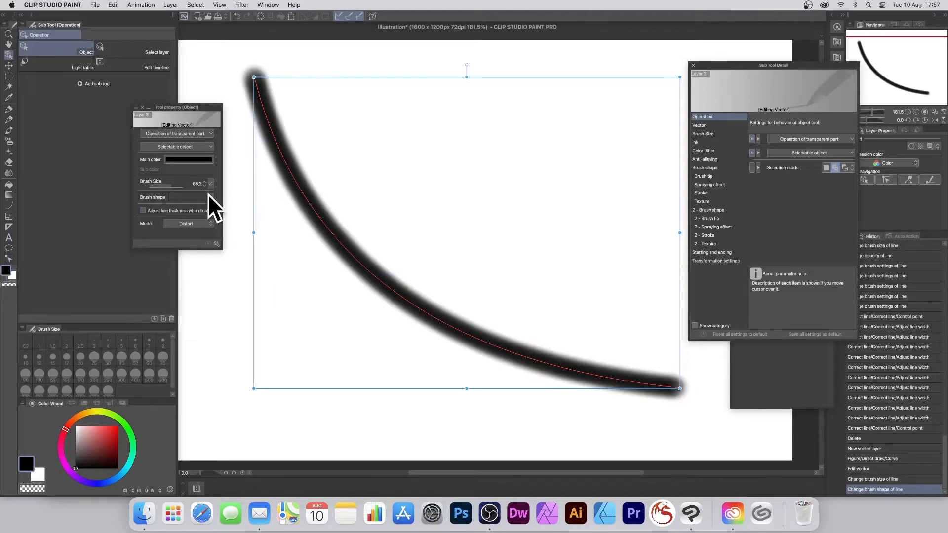
left_click(208, 195)
left_click(176, 211)
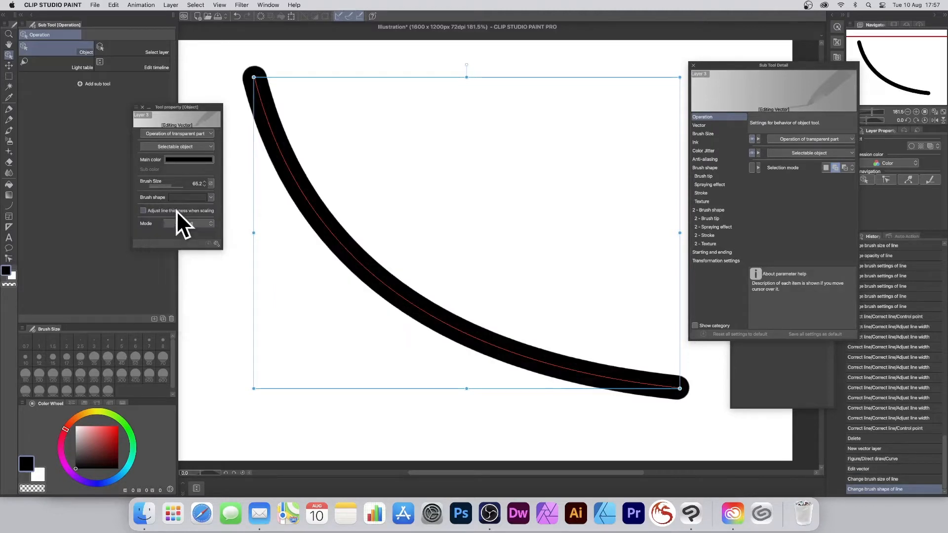
left_click(211, 197)
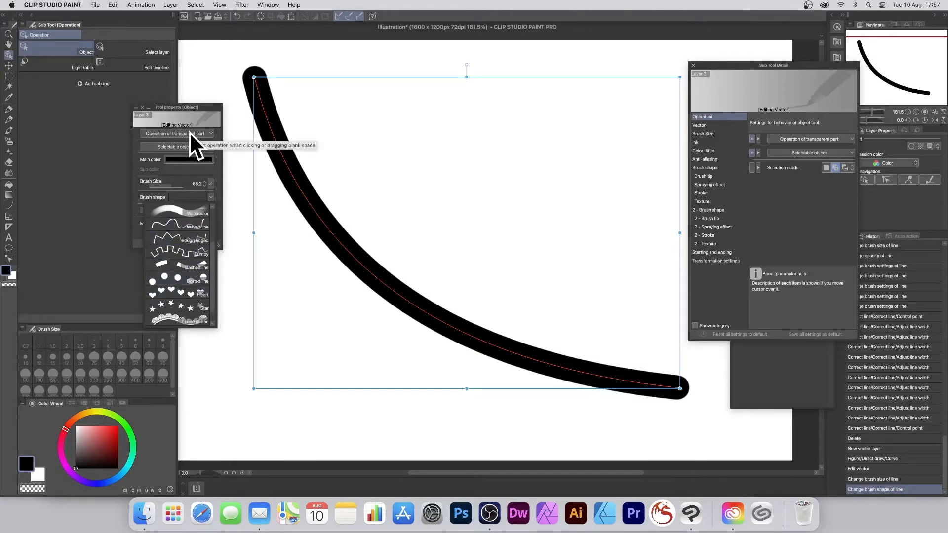
left_click(189, 159)
Change the curve's main color to bright red (R 237, G 17, B 17)
left_click(189, 159)
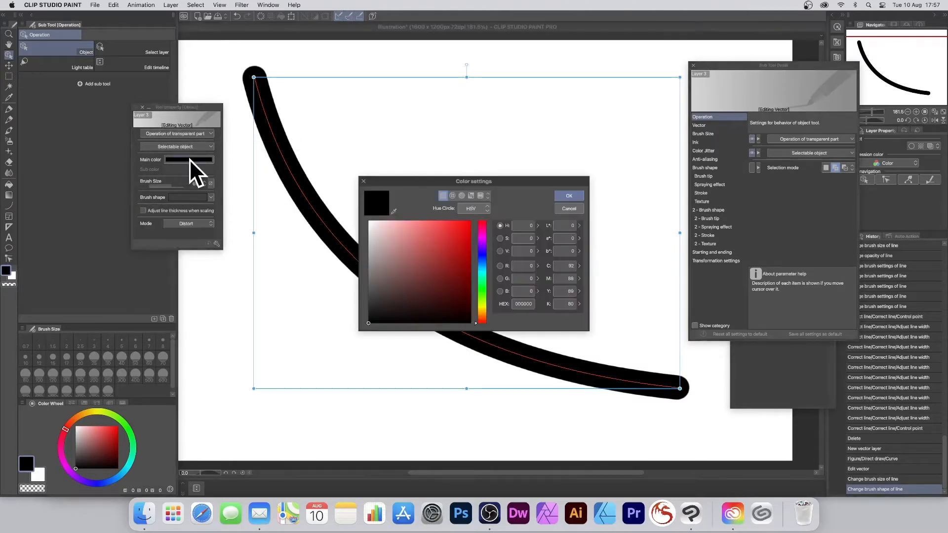
left_click(466, 225)
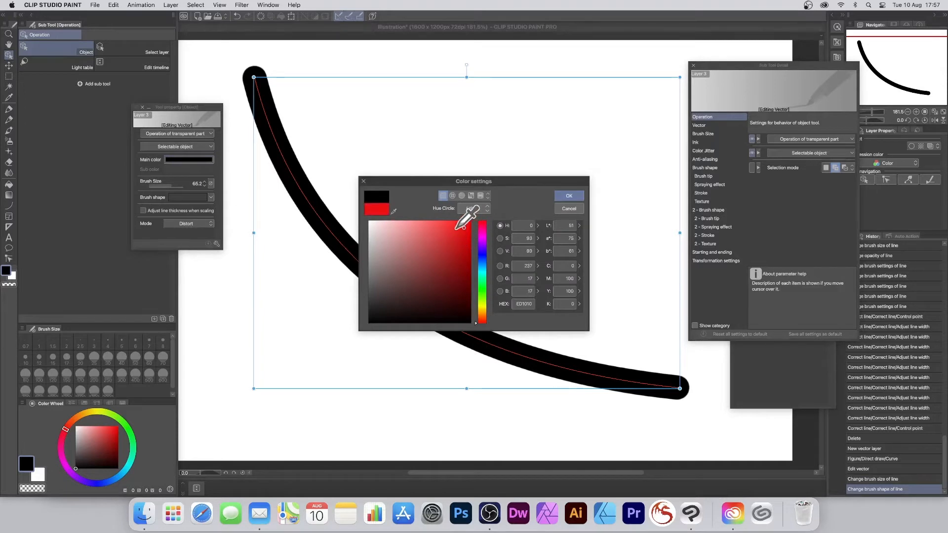
left_click(569, 196)
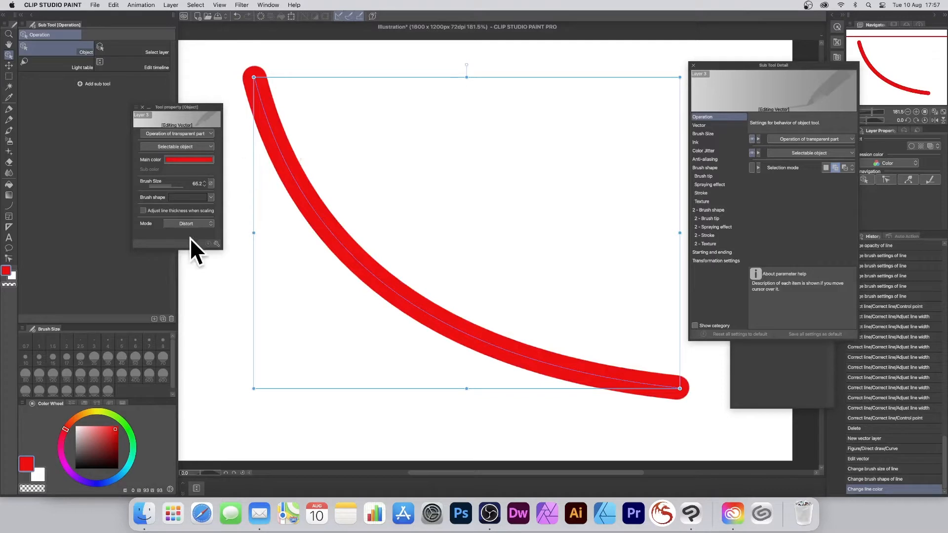
Distort the curve in Distort mode by moving its bounding box's lower-left corner inwards, then out to the left
left_click(195, 225)
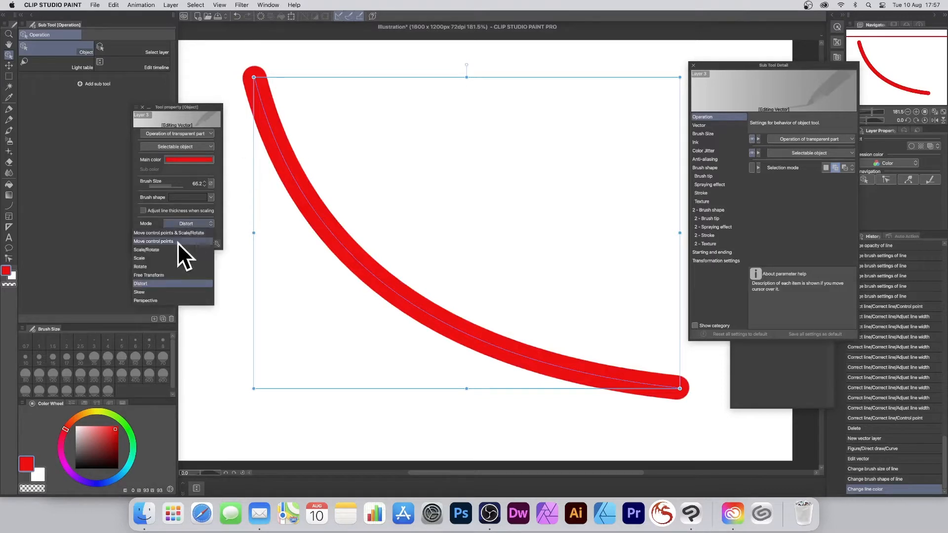
left_click(167, 283)
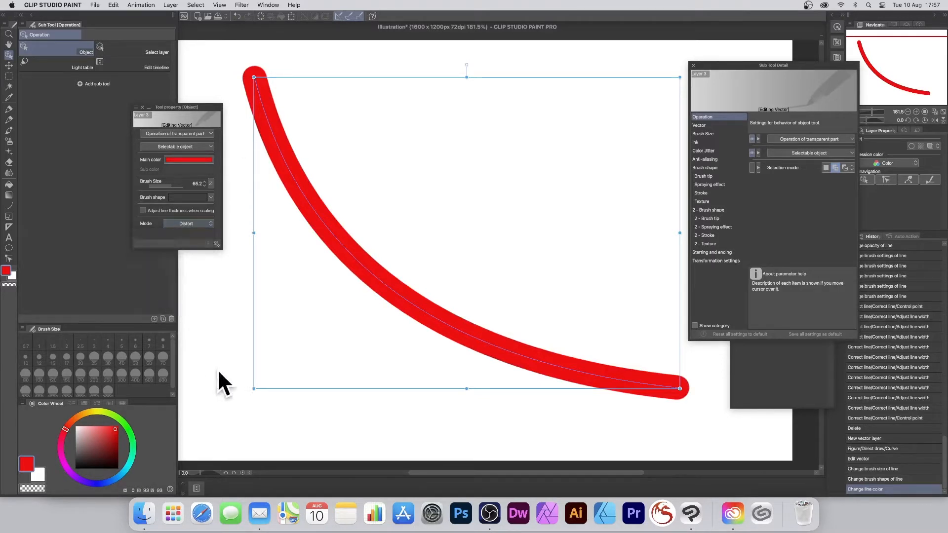
left_click_drag(254, 389, 339, 244)
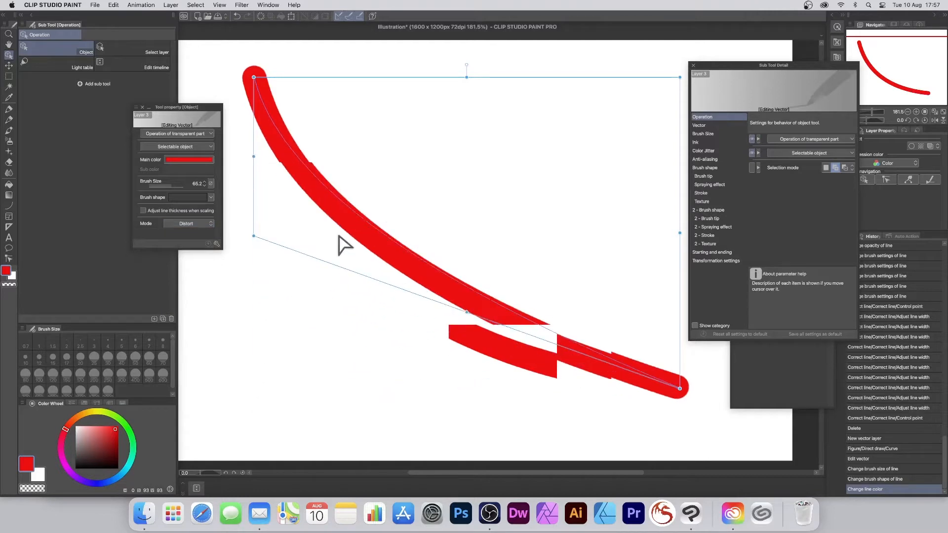
left_click_drag(295, 275, 223, 388)
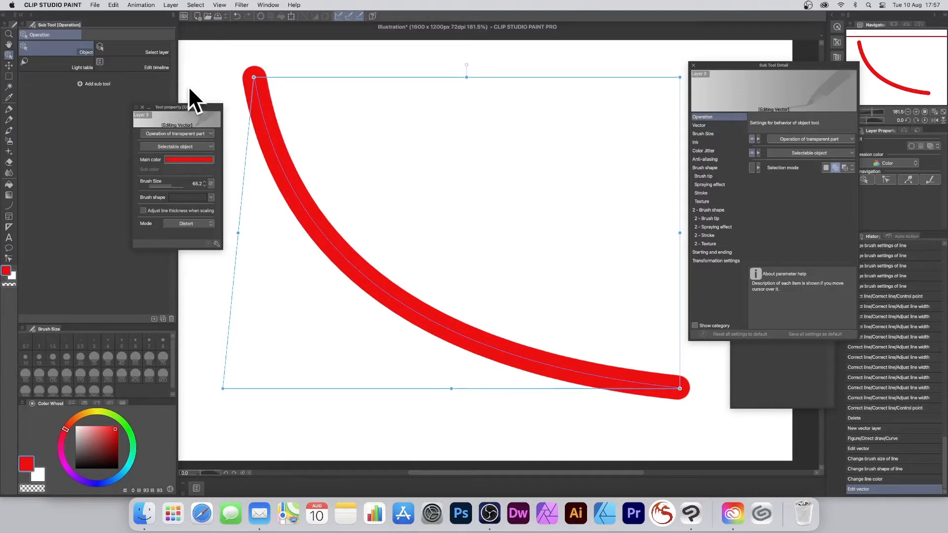
Thicken the curve's lower-right end slightly with the Control point tool set to Adjust line width
left_click(9, 259)
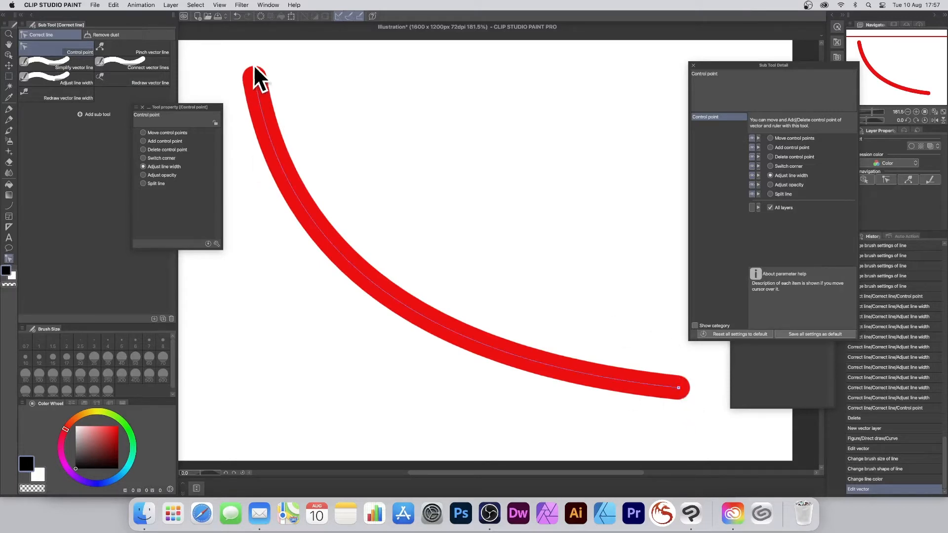
mouse_move(679, 387)
left_mouse_down()
mouse_move(668, 306)
mouse_move(687, 387)
mouse_move(692, 375)
left_mouse_up()
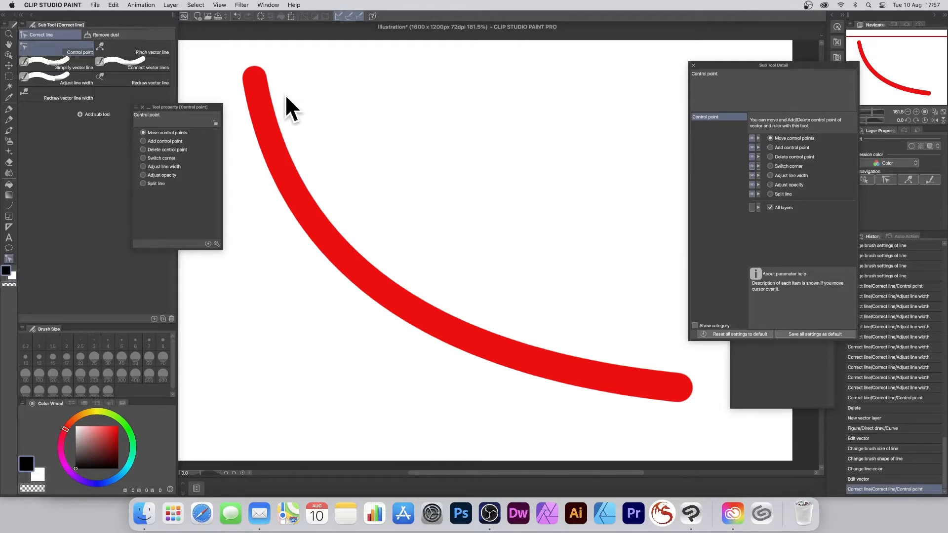
Add seven control points along the red curve, spaced from its upper end to its lower-right end
scroll(293, 108, "down", 3)
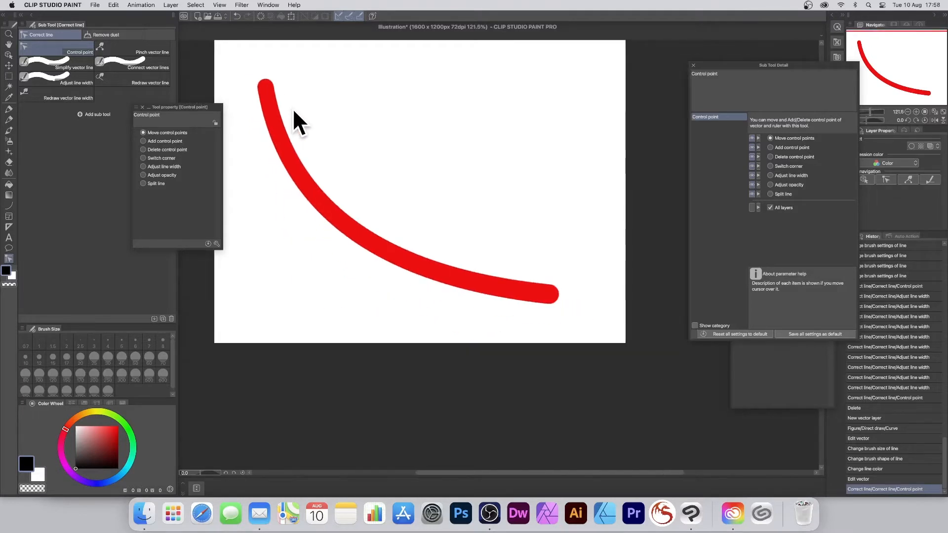
scroll(292, 108, "up", 4)
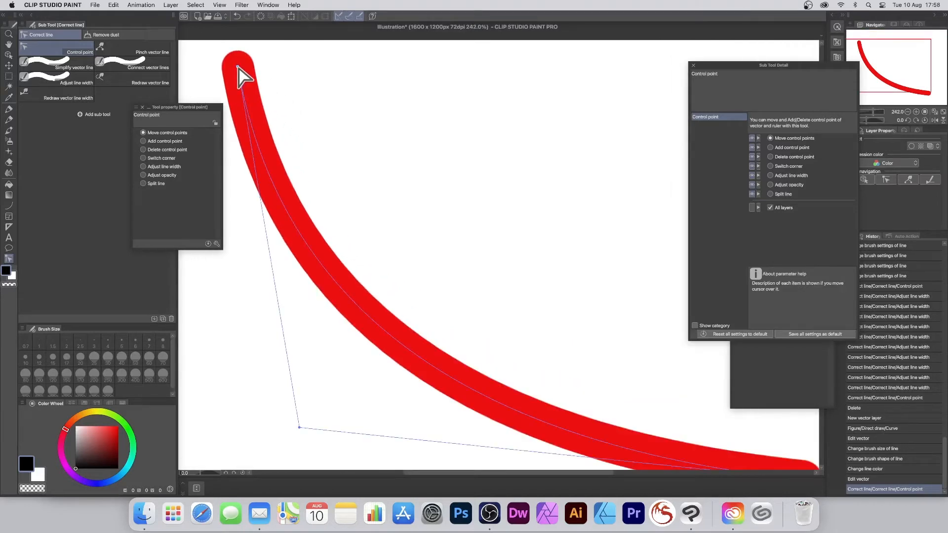
left_click(152, 141)
left_click(261, 154)
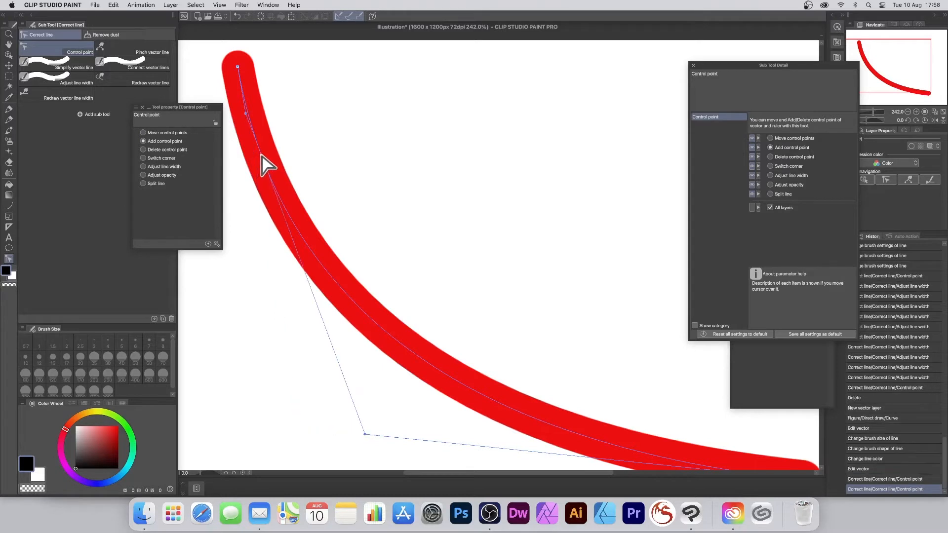
left_click(297, 229)
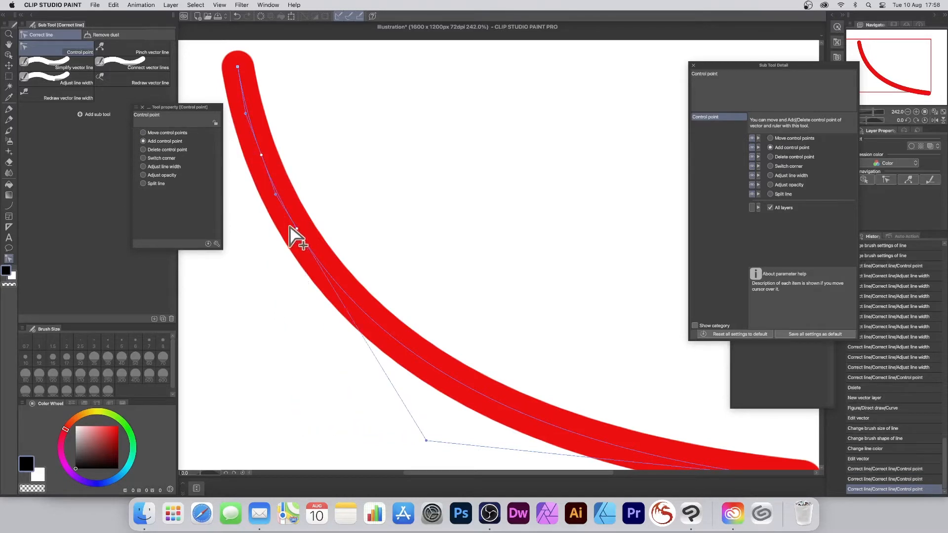
left_click(346, 296)
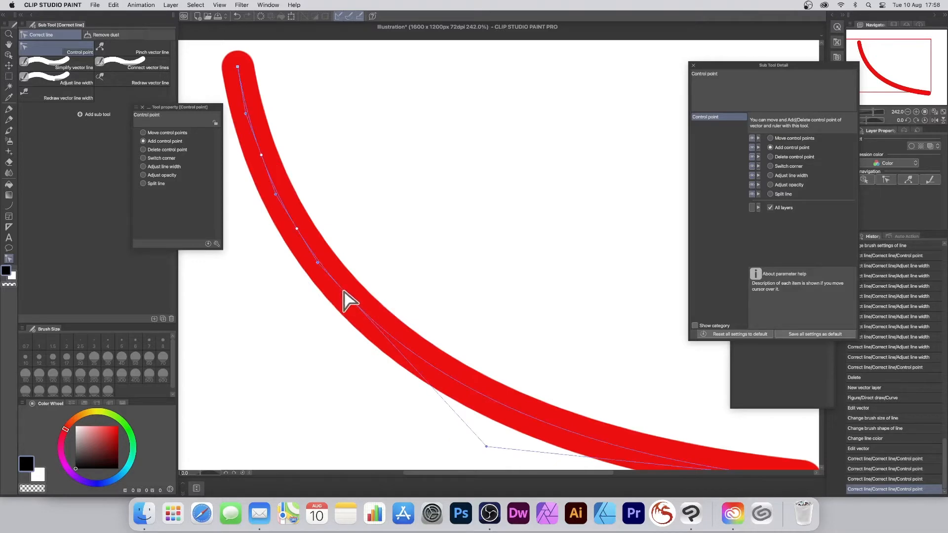
left_click(447, 375)
left_click(592, 437)
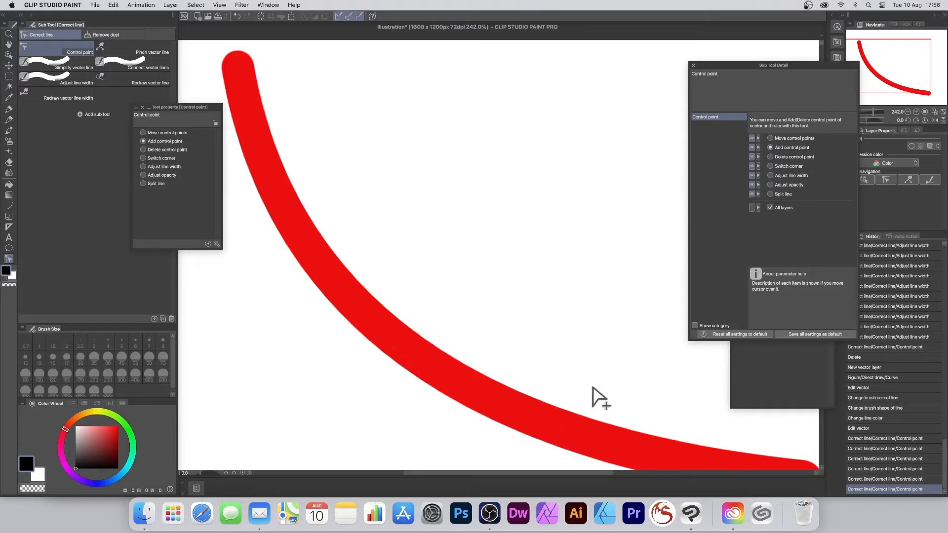
scroll(592, 388, "down", 3)
scroll(595, 400, "down", 1)
scroll(592, 402, "up", 2)
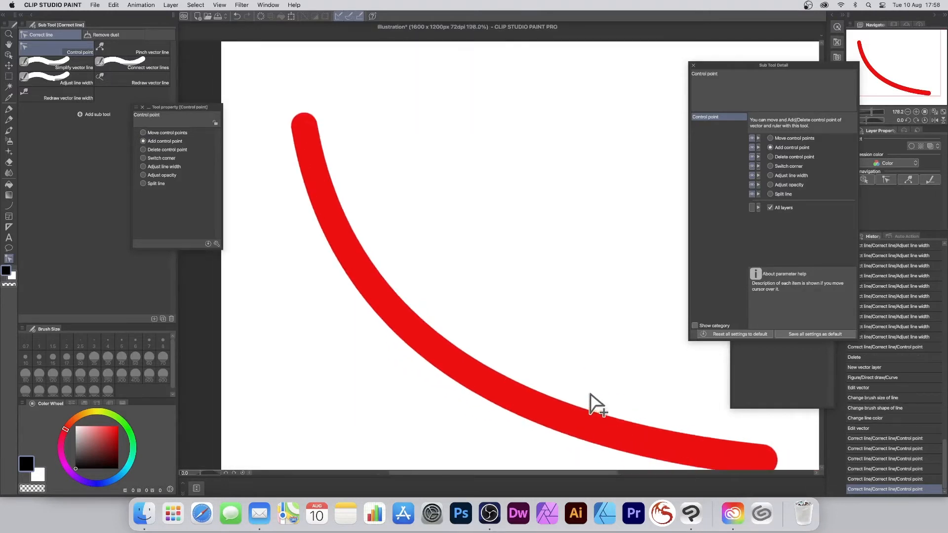
left_click(667, 451)
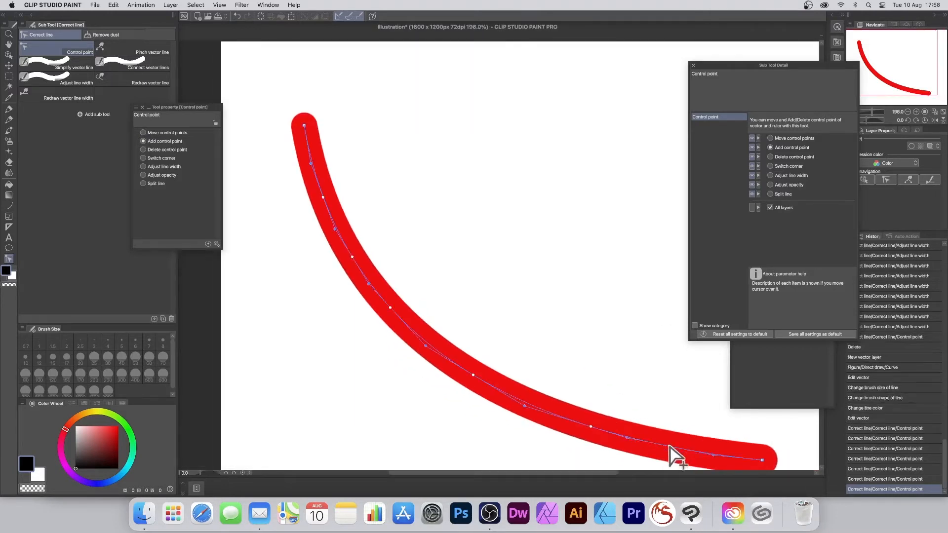
left_click(720, 457)
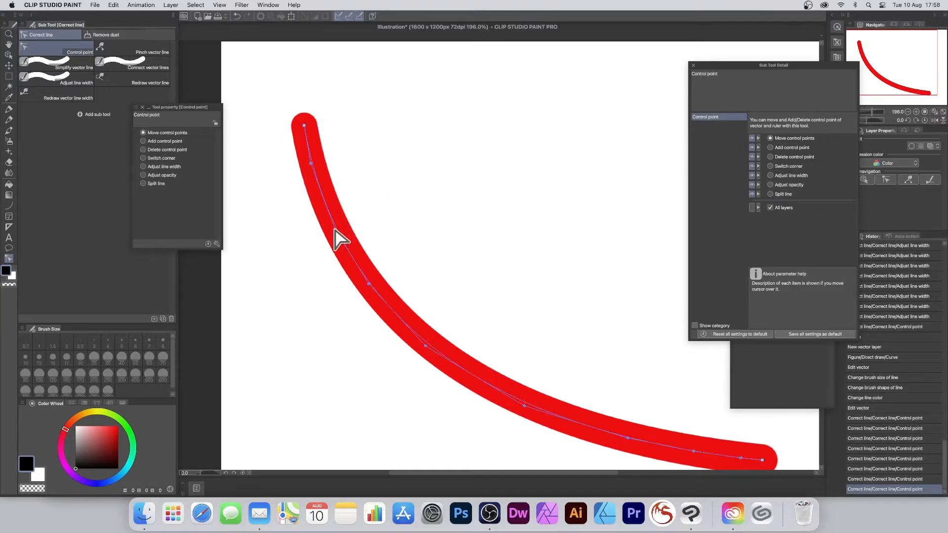
Bend the red curve into a zigzag by moving three alternate control points up and to the right with Move control points
left_click_drag(335, 227, 457, 153)
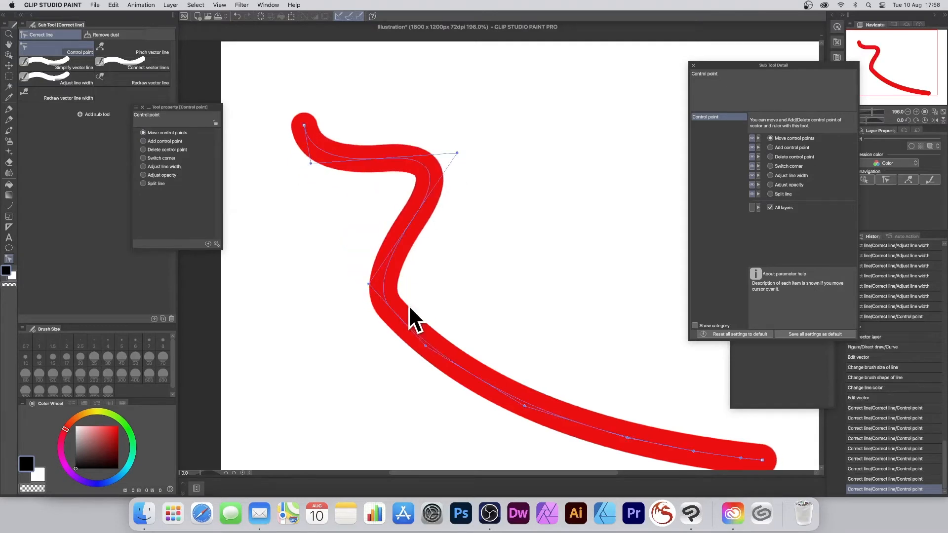
left_click_drag(425, 352, 517, 271)
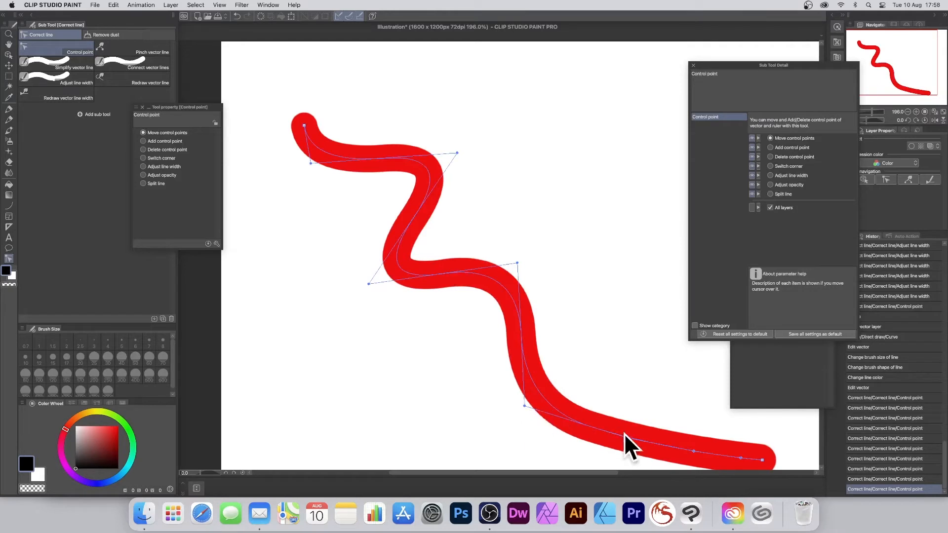
left_click_drag(628, 438, 635, 211)
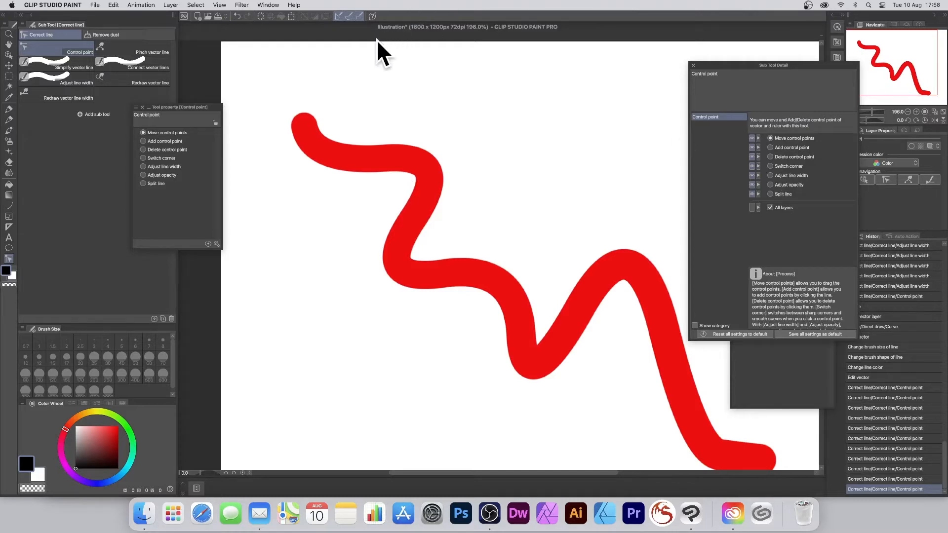
mouse_move(565, 313)
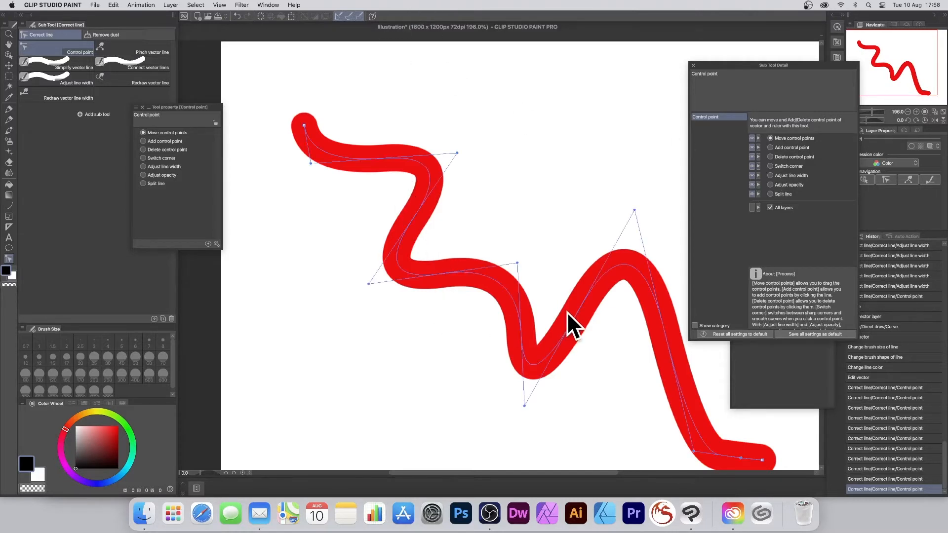
Select the red line with the Object tool and set its brush size to 113.8
left_click(9, 56)
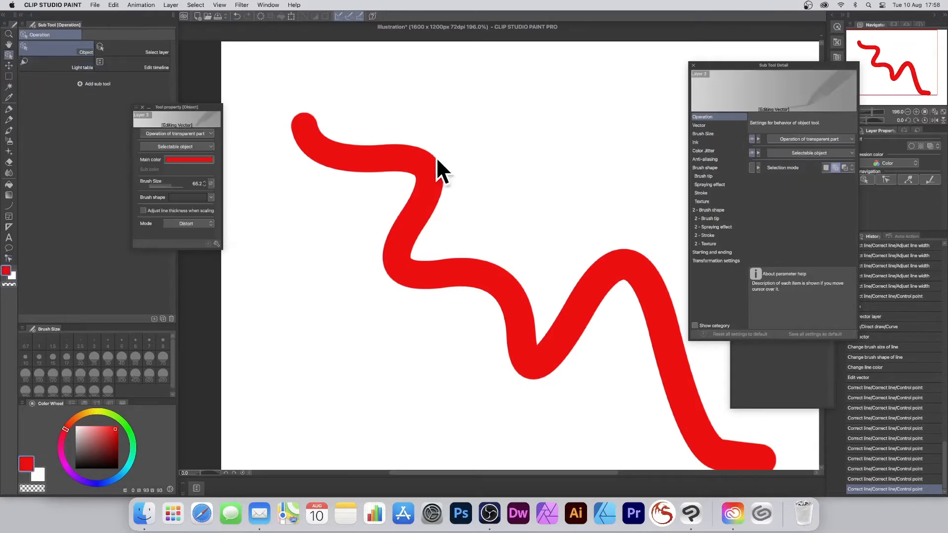
left_click(417, 165)
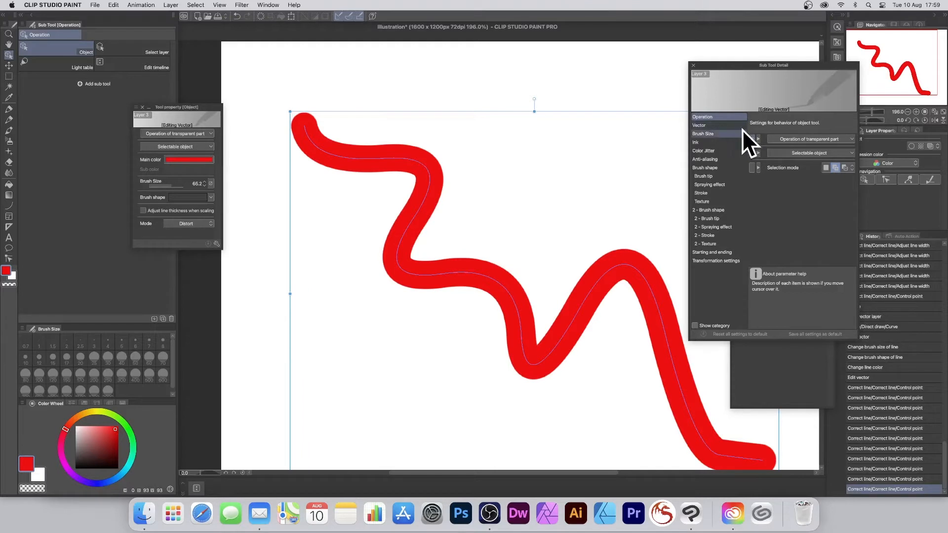
left_click(700, 126)
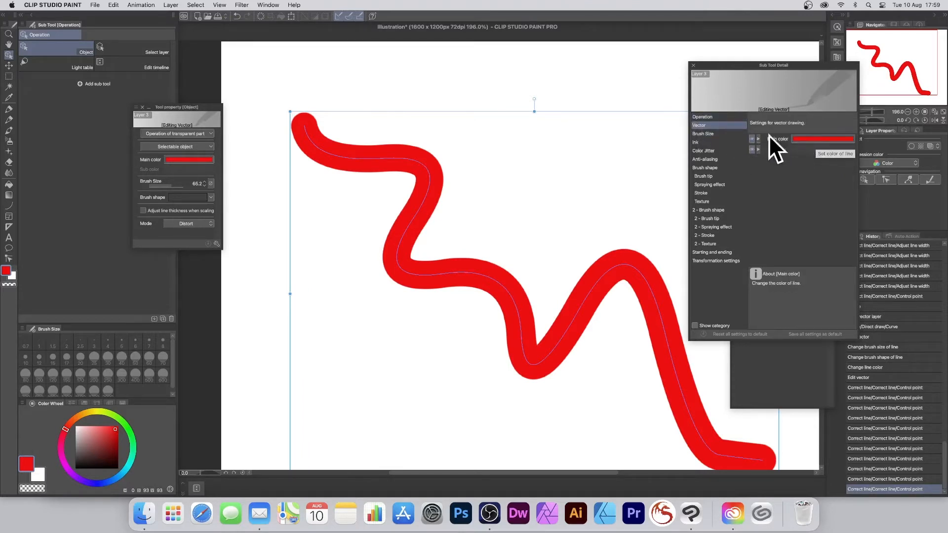
left_click(704, 133)
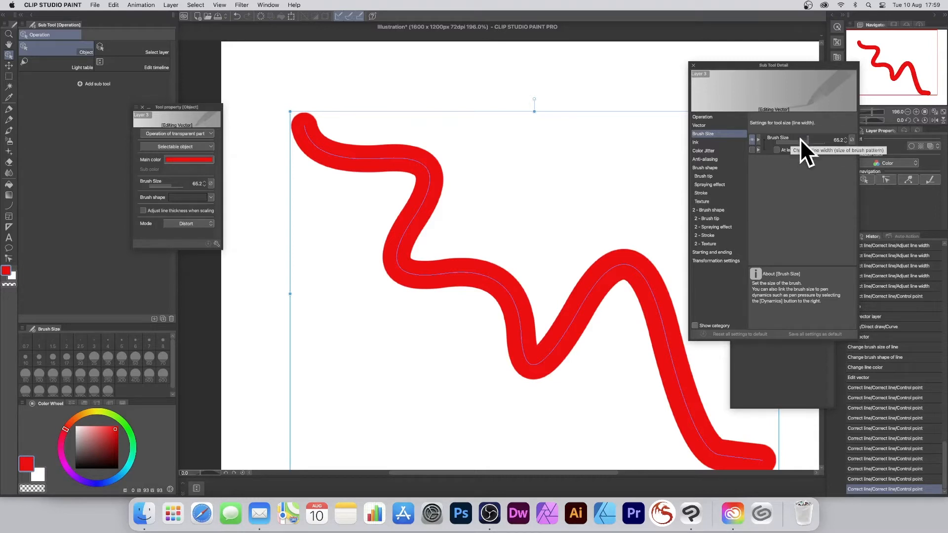
left_click_drag(809, 140, 811, 140)
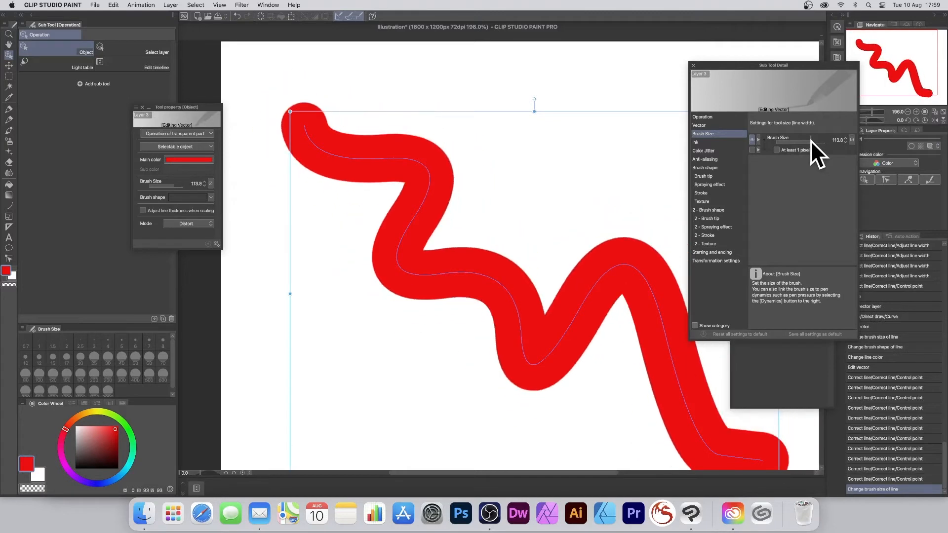
Set the line's ink opacity to 100 and its blending mode to Normal
left_click(704, 143)
mouse_move(827, 143)
left_mouse_down()
mouse_move(799, 142)
mouse_move(846, 143)
left_mouse_up()
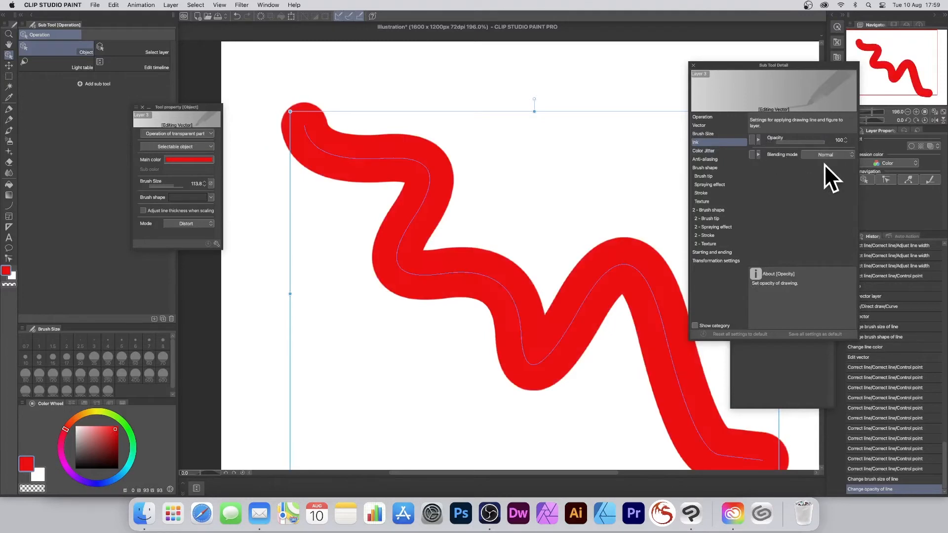
left_click(826, 155)
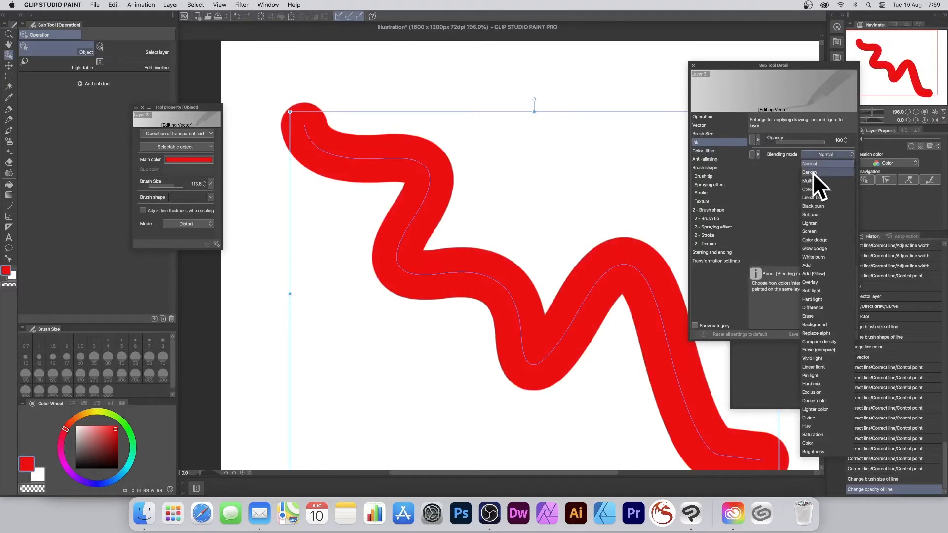
left_click(812, 163)
Turn on Change brush tip color in the line's Color Jitter settings, with Hue 164 and Saturation 35
left_click(711, 150)
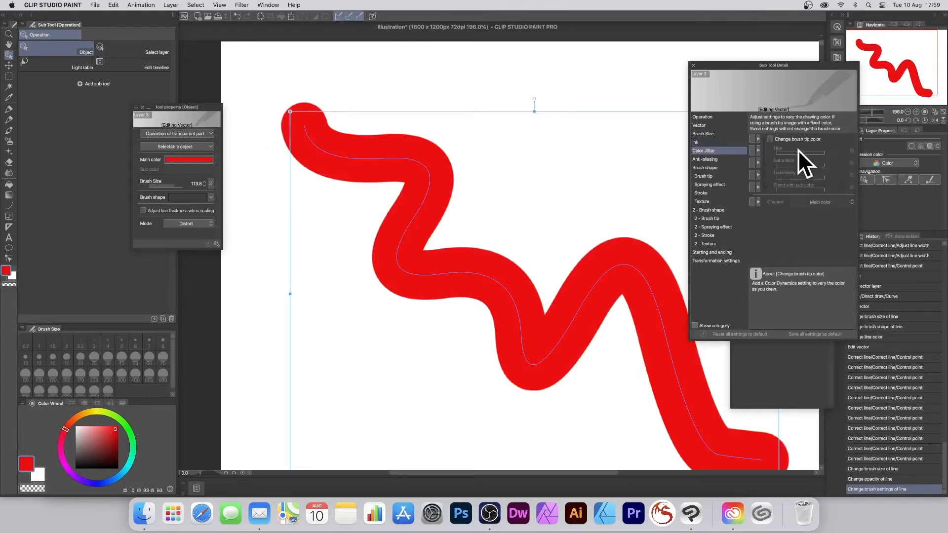
left_click(771, 140)
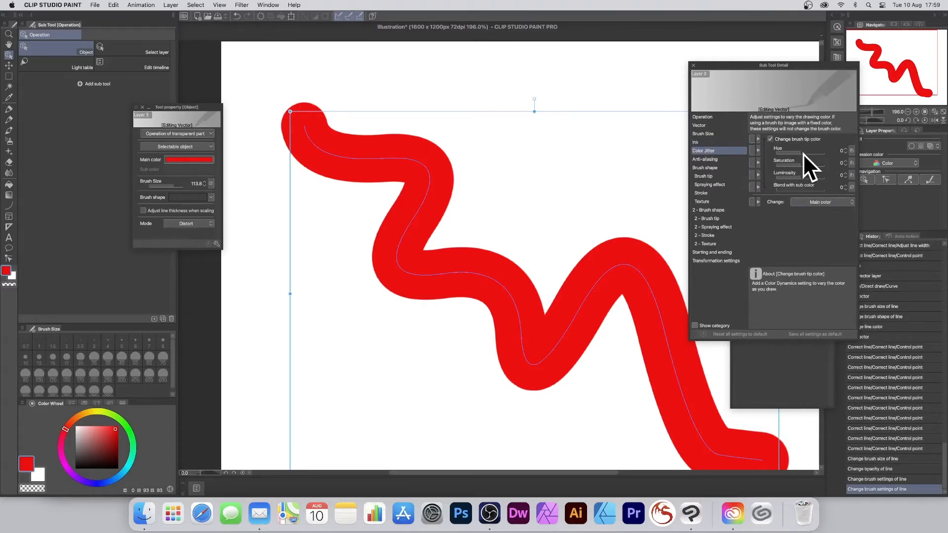
left_click_drag(804, 151, 810, 151)
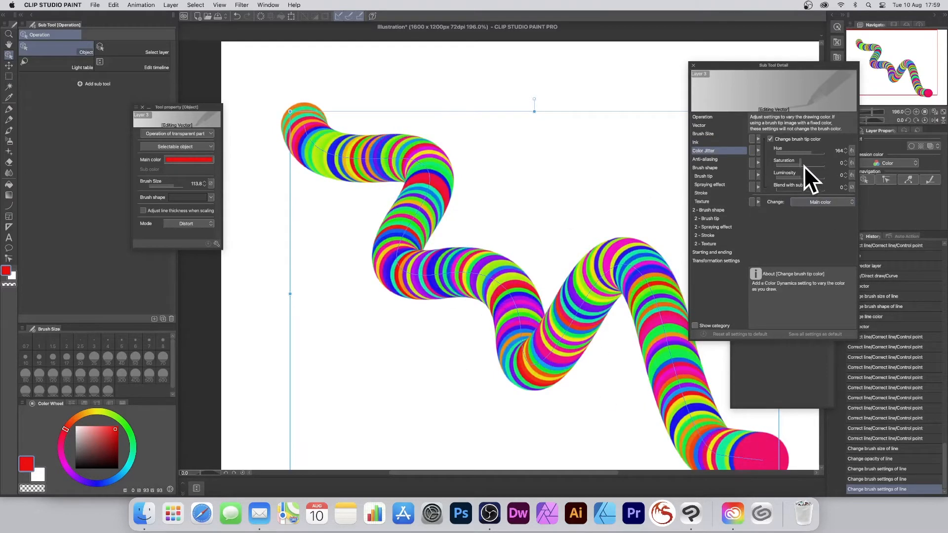
left_click_drag(805, 164, 810, 163)
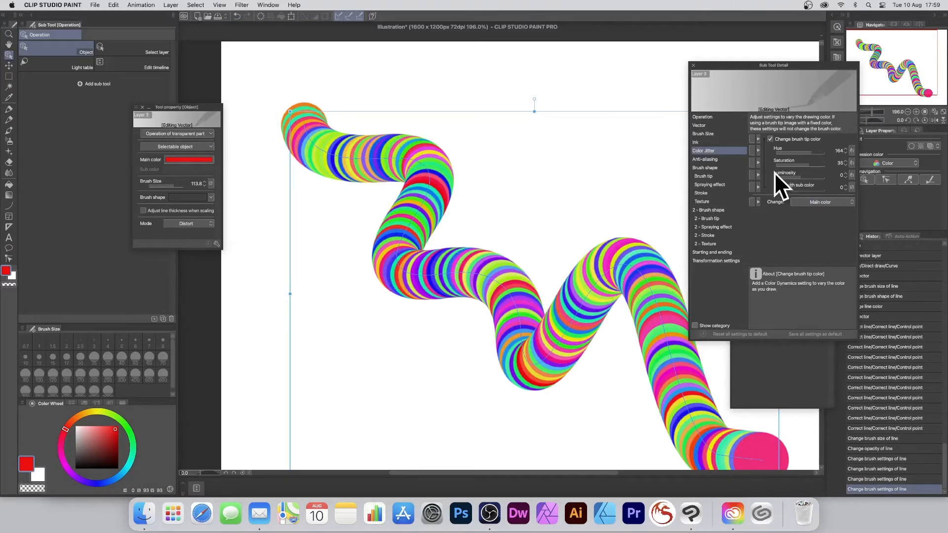
Set the line's brush tip thickness to 94 and its brush density to 100
left_click(704, 158)
left_click(710, 169)
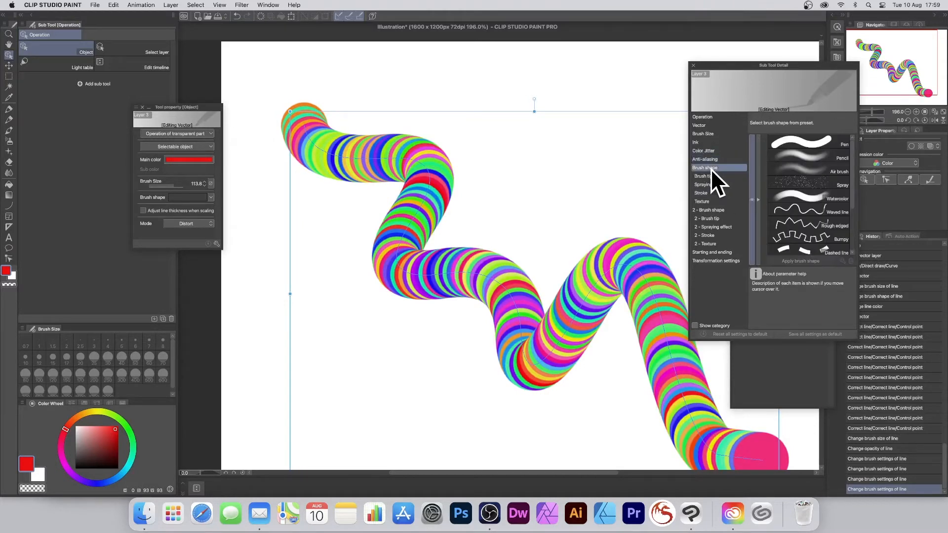
left_click(716, 177)
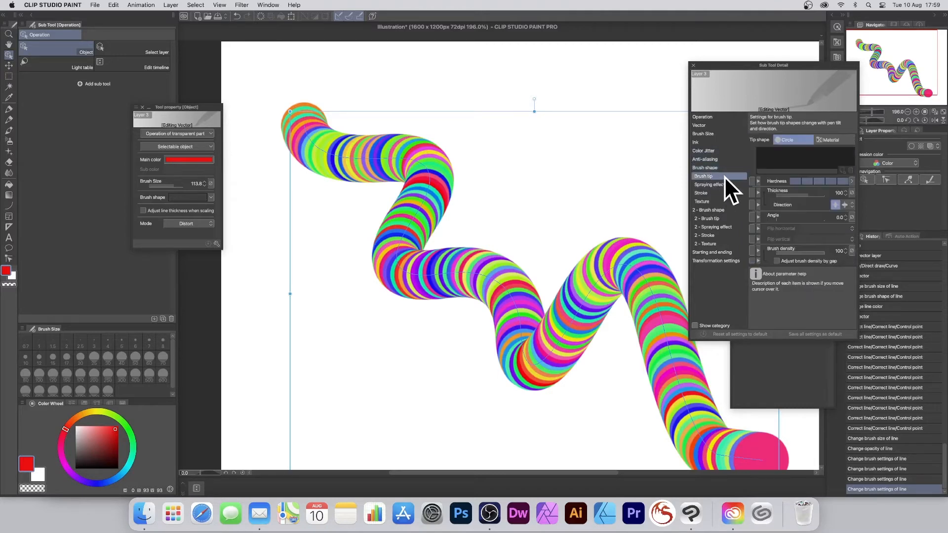
mouse_move(807, 192)
left_mouse_down()
mouse_move(798, 192)
mouse_move(807, 192)
left_mouse_up()
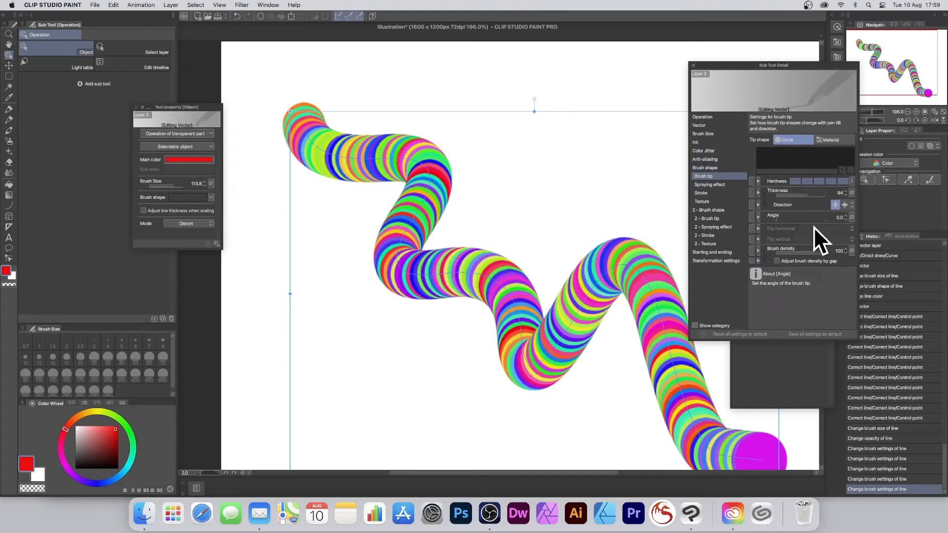
mouse_move(816, 253)
left_mouse_down()
mouse_move(782, 252)
mouse_move(843, 253)
left_mouse_up()
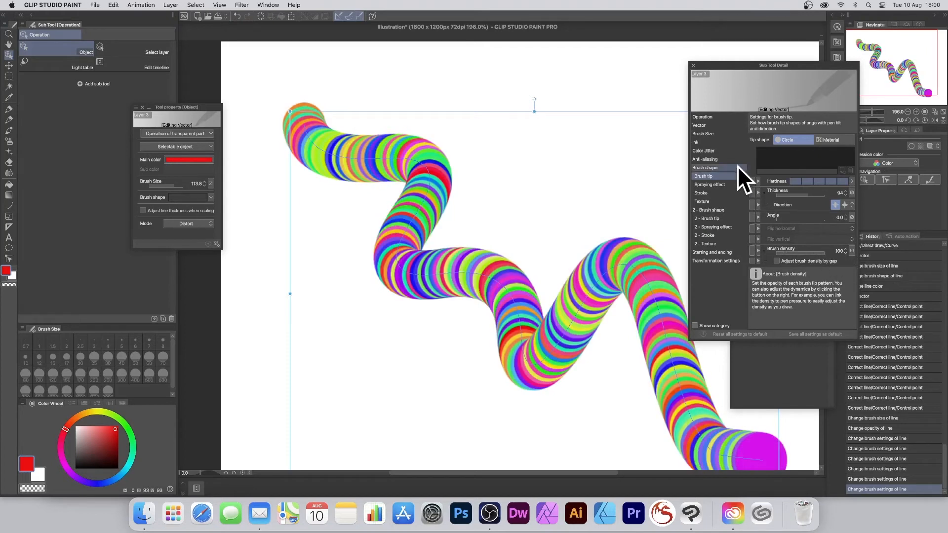
Switch the line's stroke gap to the adjustable fixed mode and set it to 0.9
left_click(711, 192)
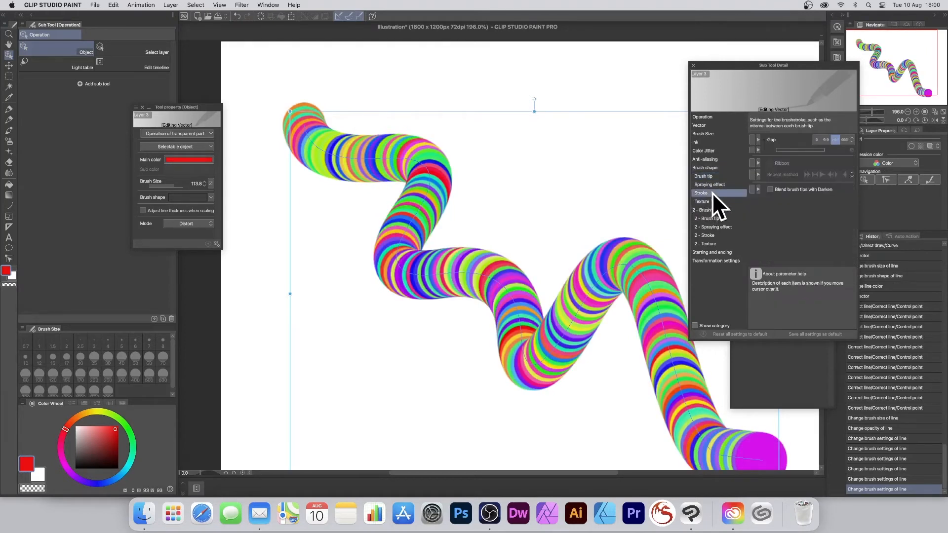
left_click(816, 140)
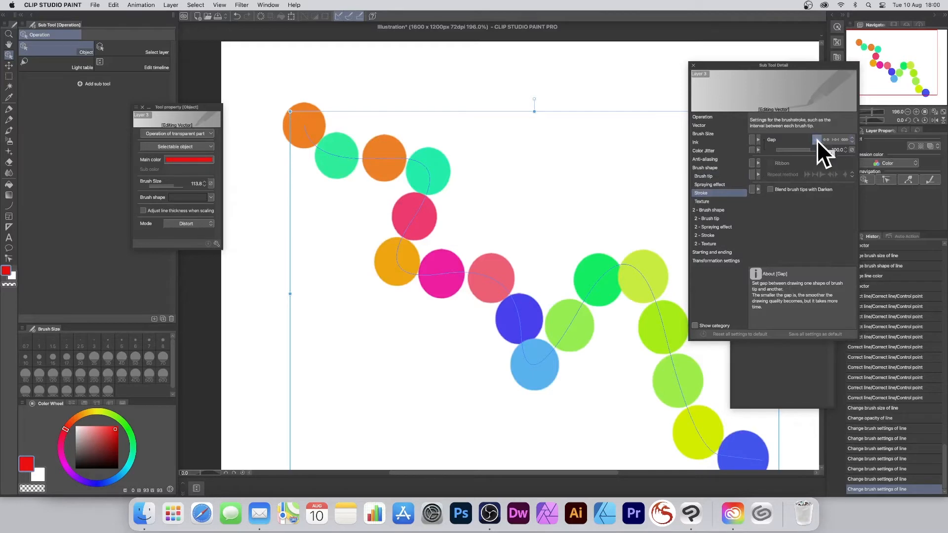
left_click_drag(810, 148, 786, 148)
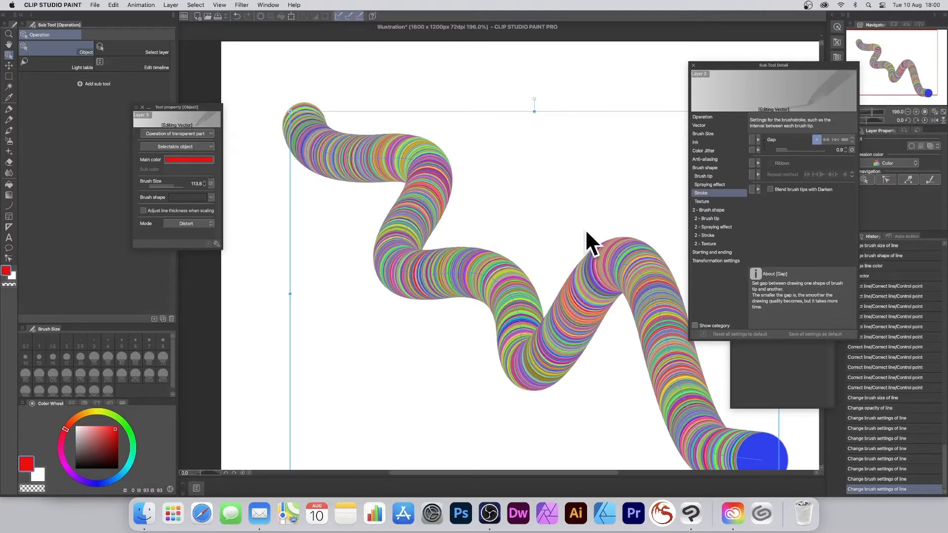
Add two control points to the multicolored line around its upper bend
left_click(9, 259)
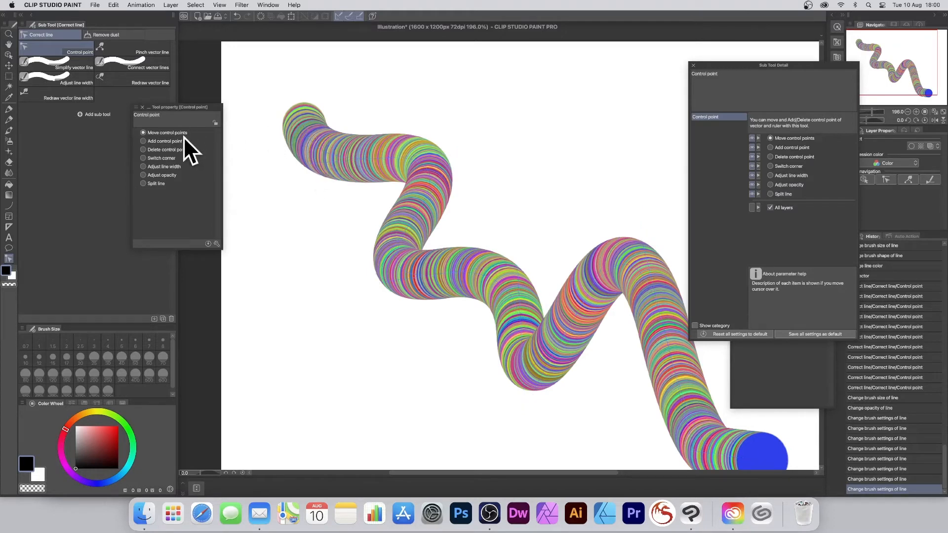
left_click(375, 159)
left_click(428, 170)
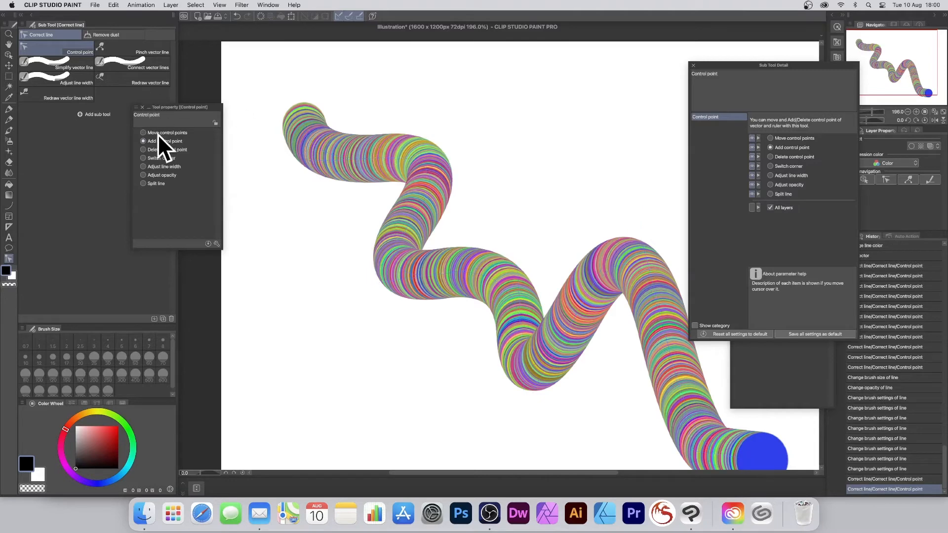
Reshape the multicolored line by moving four control points: two at the upper bend, the right peak's point and the lower valley's point
left_click(143, 132)
left_click_drag(379, 158, 453, 75)
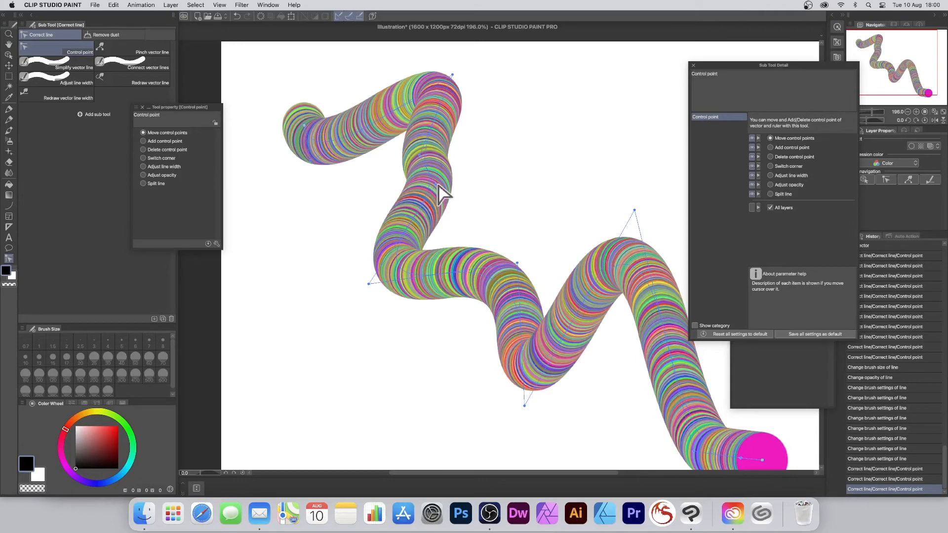
left_click_drag(436, 192, 531, 195)
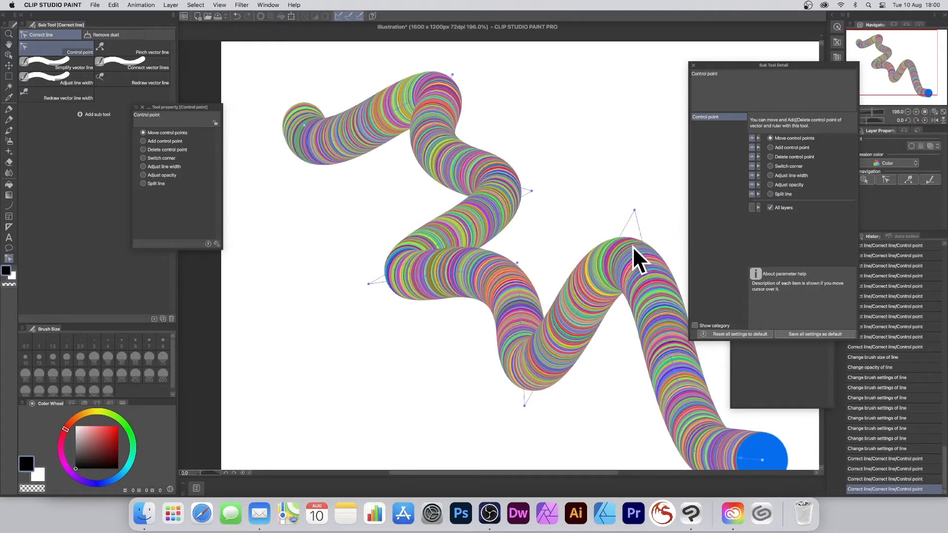
left_click_drag(636, 211, 633, 102)
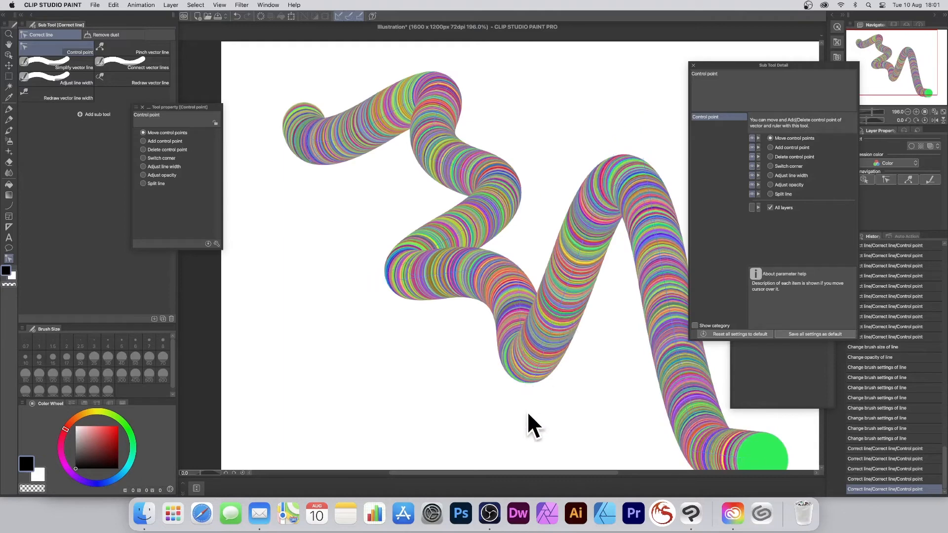
left_click_drag(525, 405, 491, 392)
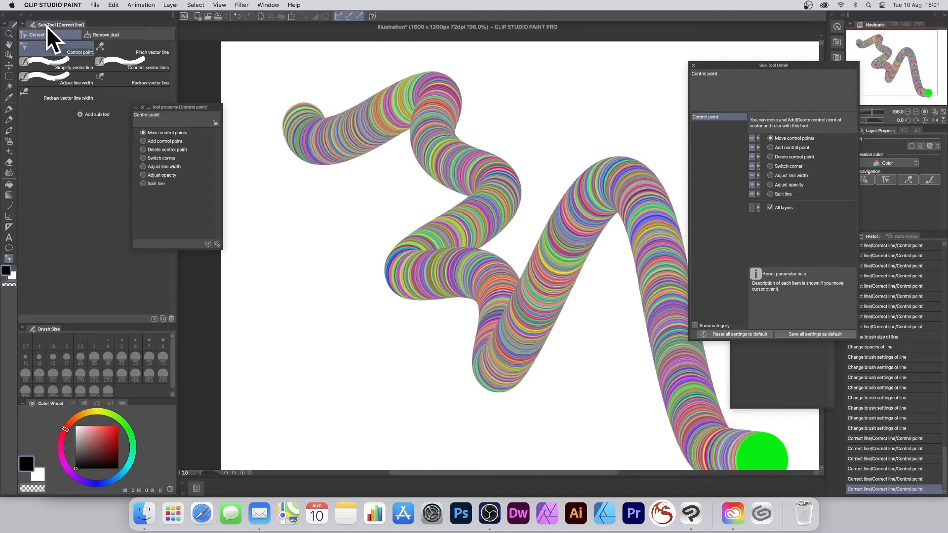
Thicken the line's upper-middle bend into a bulge with Adjust line width set to Thicken at 10.0
left_click(64, 66)
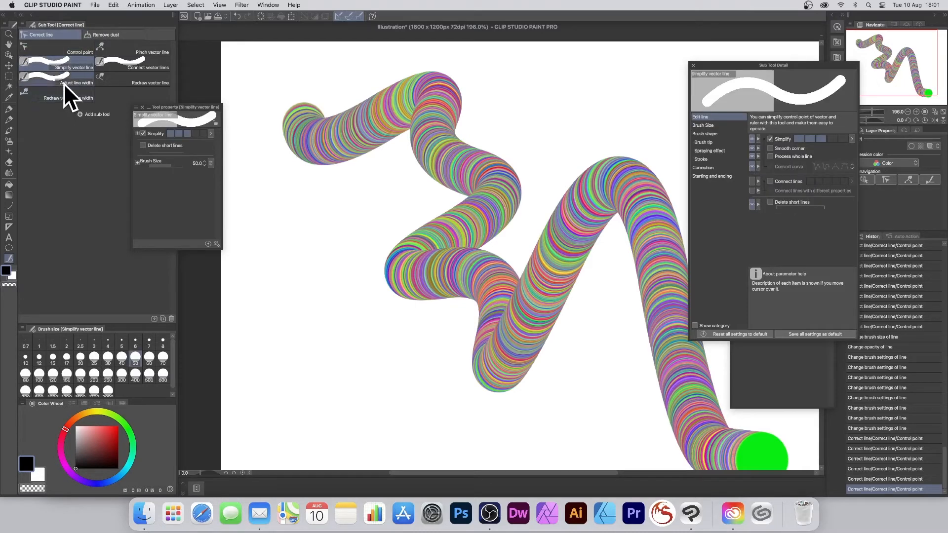
left_click(63, 83)
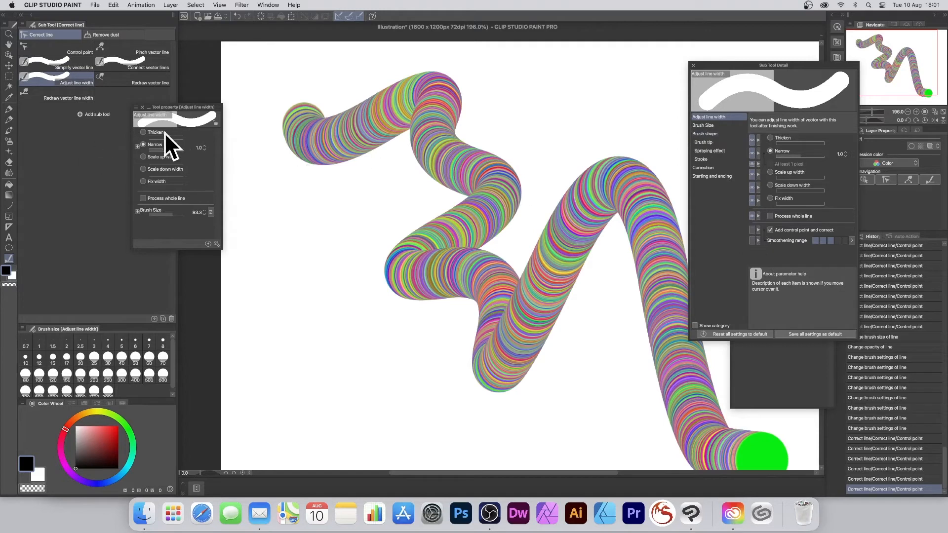
left_click(143, 132)
mouse_move(426, 143)
left_mouse_down()
mouse_move(482, 171)
mouse_move(496, 203)
mouse_move(481, 217)
mouse_move(488, 220)
left_mouse_up()
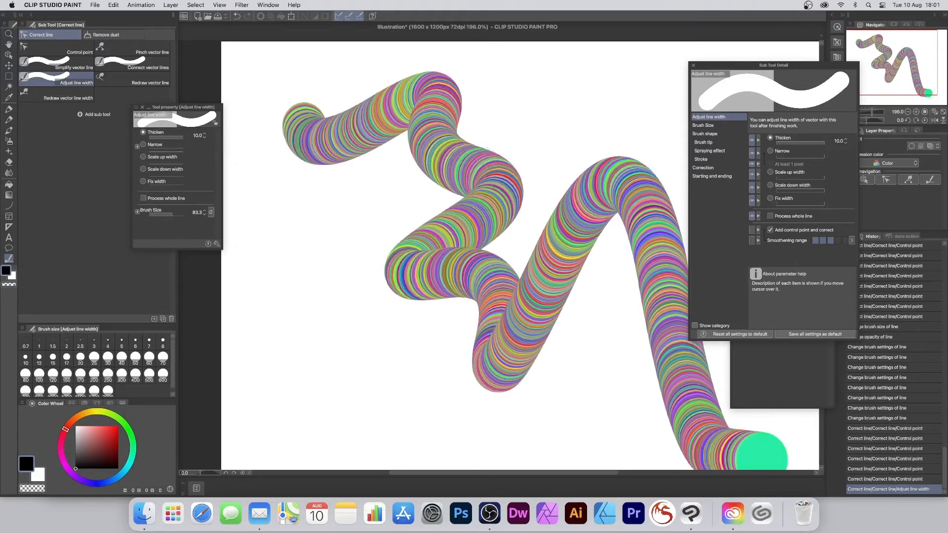
mouse_move(471, 149)
left_mouse_down()
mouse_move(496, 194)
mouse_move(489, 170)
mouse_move(502, 171)
mouse_move(478, 167)
mouse_move(494, 185)
mouse_move(441, 148)
left_mouse_up()
mouse_move(500, 182)
left_mouse_down()
mouse_move(454, 151)
mouse_move(470, 156)
mouse_move(445, 155)
left_mouse_up()
mouse_move(489, 182)
left_mouse_down()
mouse_move(434, 132)
mouse_move(442, 141)
left_mouse_up()
left_click_drag(509, 195, 447, 147)
left_click_drag(486, 173, 449, 143)
left_click_drag(499, 191, 451, 149)
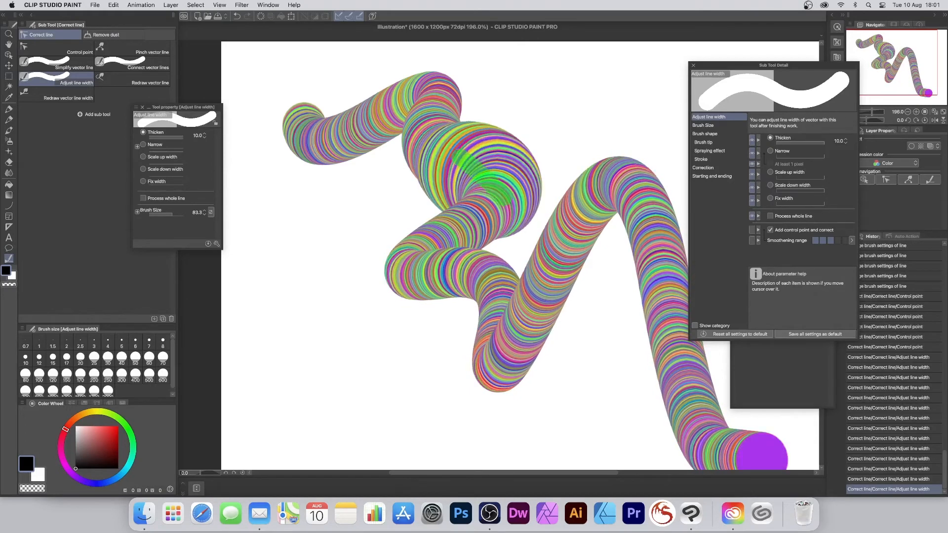
Thicken the descending segment to the right of the tall peak with repeated Adjust line width strokes
left_click_drag(664, 240, 666, 327)
mouse_move(651, 257)
left_mouse_down()
mouse_move(660, 307)
mouse_move(660, 234)
mouse_move(668, 263)
left_mouse_up()
mouse_move(665, 249)
left_mouse_down()
mouse_move(679, 321)
mouse_move(668, 338)
left_mouse_up()
left_click_drag(665, 258, 668, 339)
left_click_drag(661, 261, 665, 319)
left_click_drag(658, 259, 672, 345)
left_click_drag(659, 253, 682, 353)
mouse_move(664, 266)
left_mouse_down()
mouse_move(678, 352)
mouse_move(665, 305)
mouse_move(668, 336)
left_mouse_up()
left_click_drag(661, 275, 667, 337)
left_click_drag(661, 277, 667, 336)
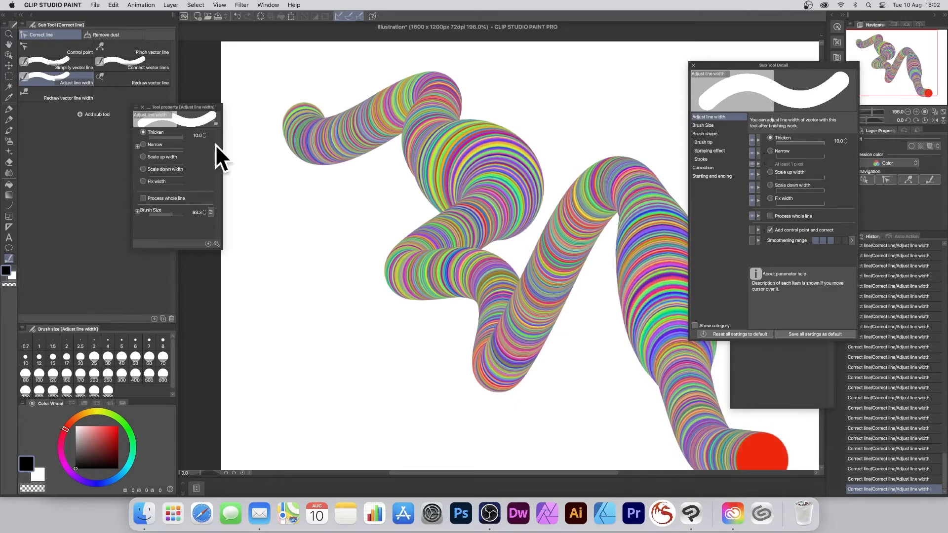
Narrow the lower part of the right descending segment and a stretch below the upper bulge using Adjust line width's Narrow mode at 2.4
left_click(144, 145)
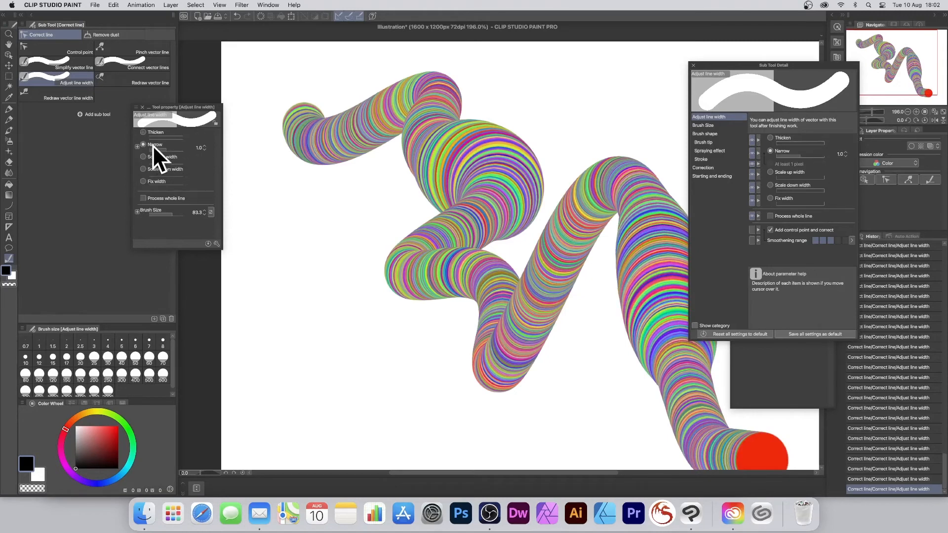
left_click(164, 150)
left_click(173, 150)
left_click_drag(692, 382, 695, 412)
mouse_move(694, 395)
left_mouse_down()
mouse_move(699, 424)
mouse_move(704, 394)
mouse_move(706, 408)
left_mouse_up()
left_click_drag(697, 394, 695, 421)
left_click_drag(700, 400, 694, 426)
mouse_move(699, 404)
left_mouse_down()
mouse_move(700, 424)
mouse_move(714, 412)
left_mouse_up()
left_click_drag(700, 405, 701, 419)
mouse_move(444, 217)
left_mouse_down()
mouse_move(474, 242)
mouse_move(425, 232)
mouse_move(415, 239)
left_mouse_up()
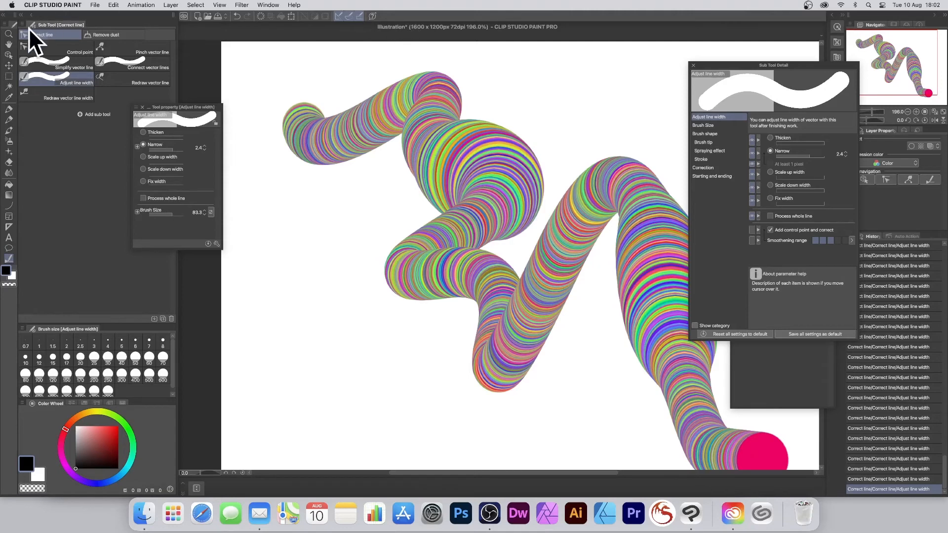
Use the Object operation tool to select the multicolored vector line and move it up and to the left on the canvas
left_click(9, 55)
left_click(386, 123)
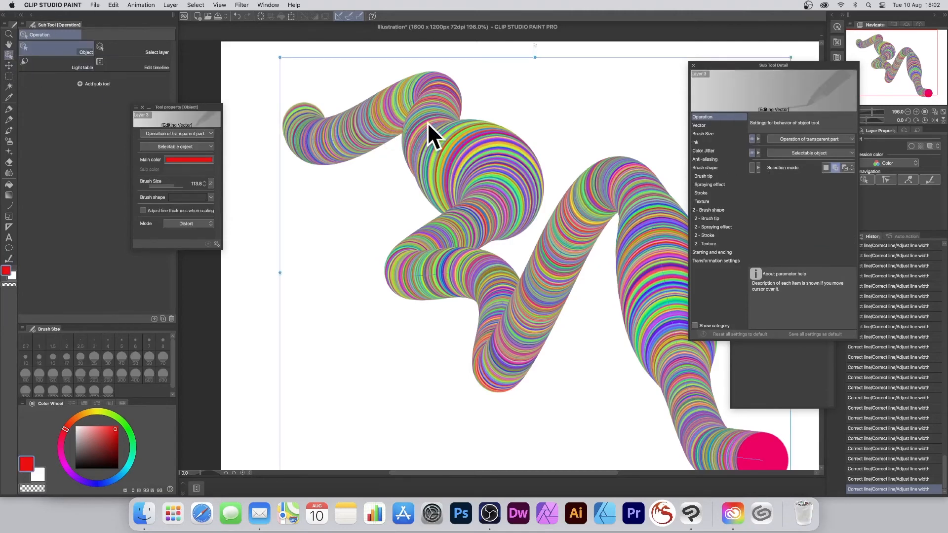
mouse_move(428, 123)
left_mouse_down()
mouse_move(378, 136)
mouse_move(365, 104)
left_mouse_up()
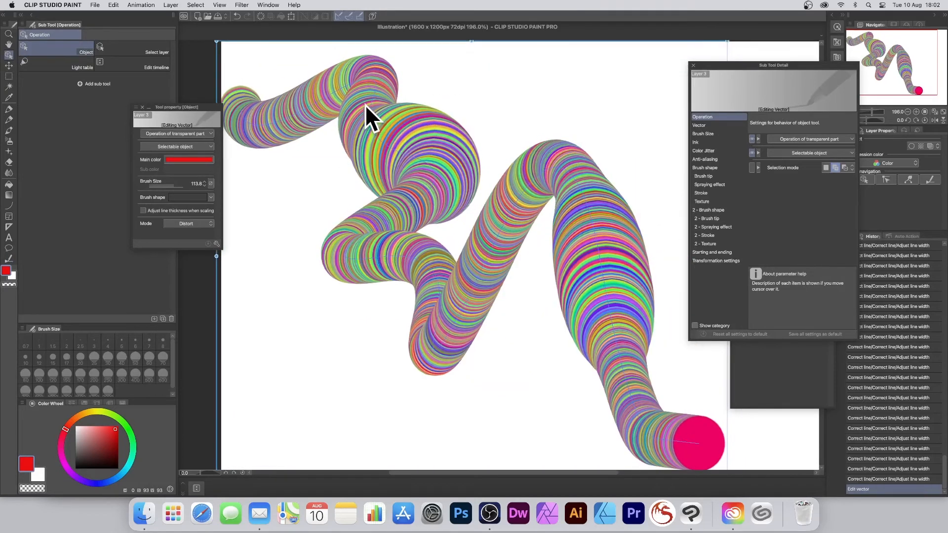
Duplicate the multicolored line's vector layer and move the copied line down and to the right of the original
left_click(171, 5)
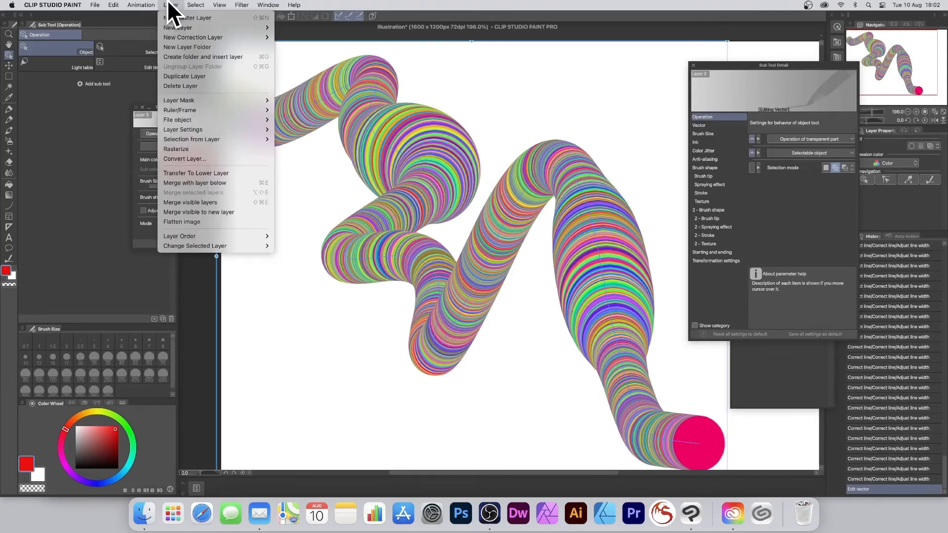
left_click(188, 77)
mouse_move(407, 142)
left_mouse_down()
mouse_move(486, 117)
mouse_move(480, 202)
left_mouse_up()
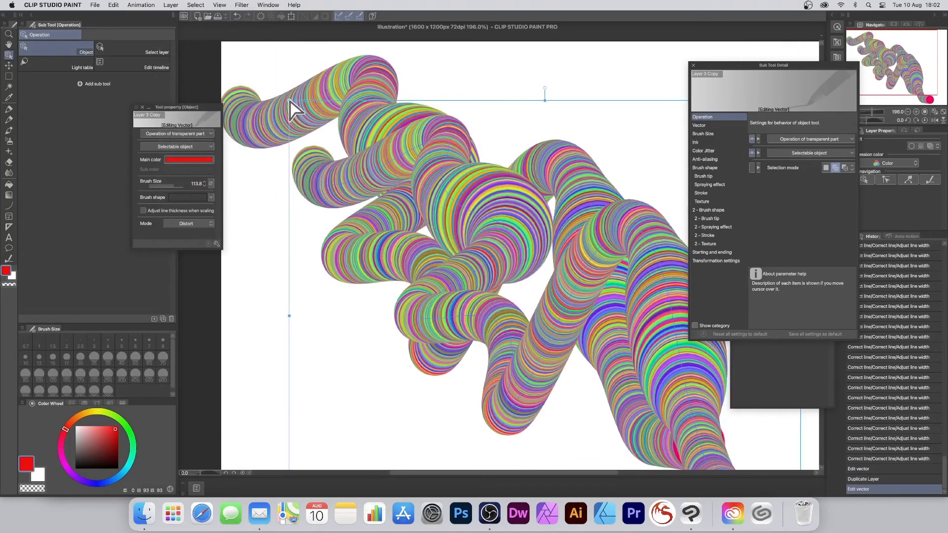
Distort the copied line by pulling its upper-left bounding corner inward, and shift the copy upward
left_click_drag(290, 102, 430, 136)
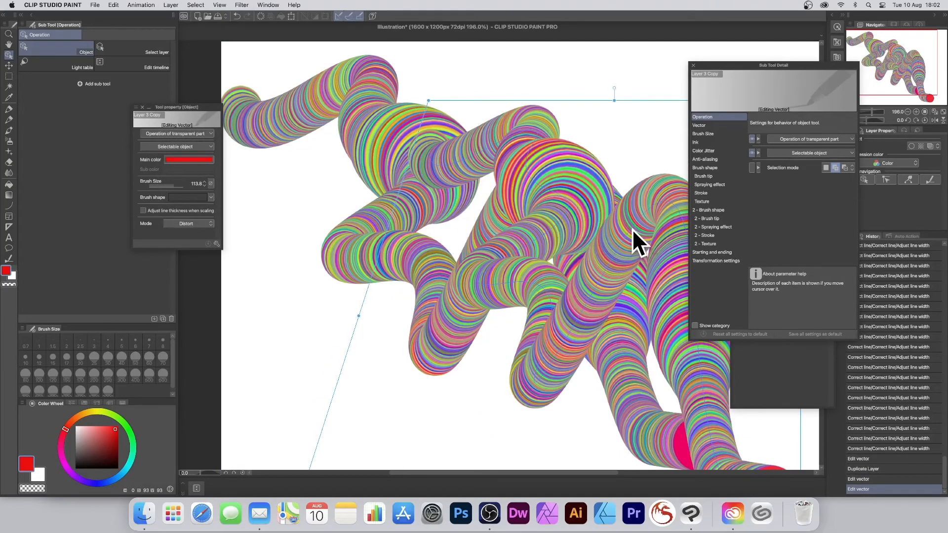
mouse_move(632, 229)
left_mouse_down()
mouse_move(588, 197)
mouse_move(580, 163)
mouse_move(609, 148)
left_mouse_up()
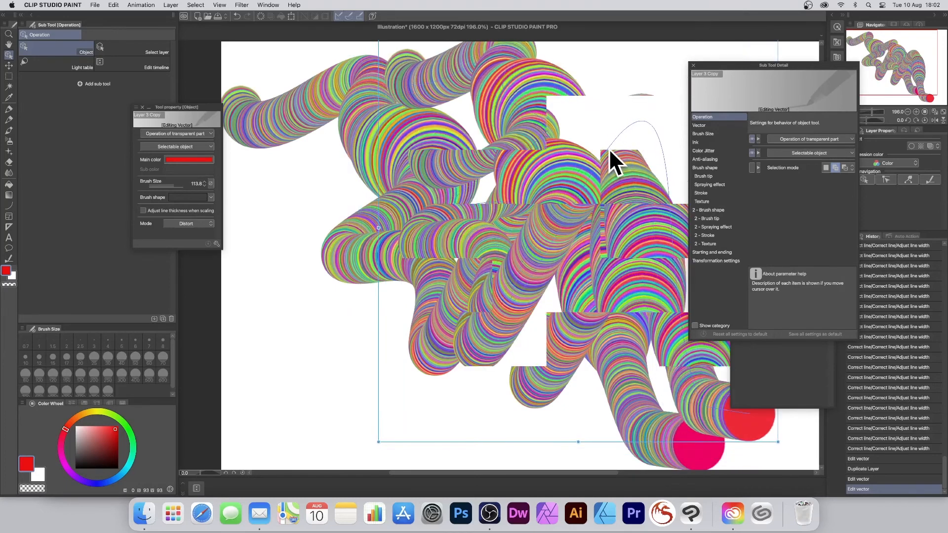
Rotate the copied line clockwise in Rotate mode and reposition it over the left part of the original line
left_click(195, 223)
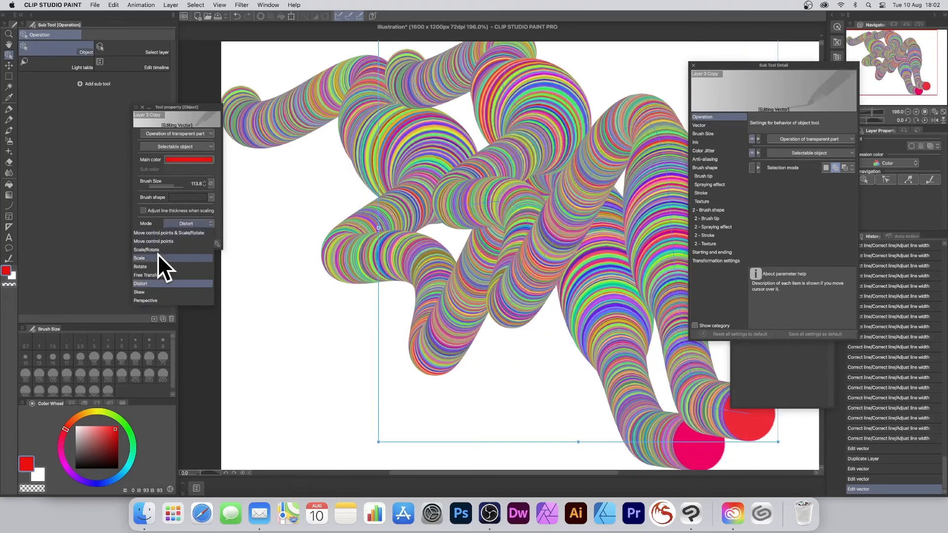
left_click(148, 268)
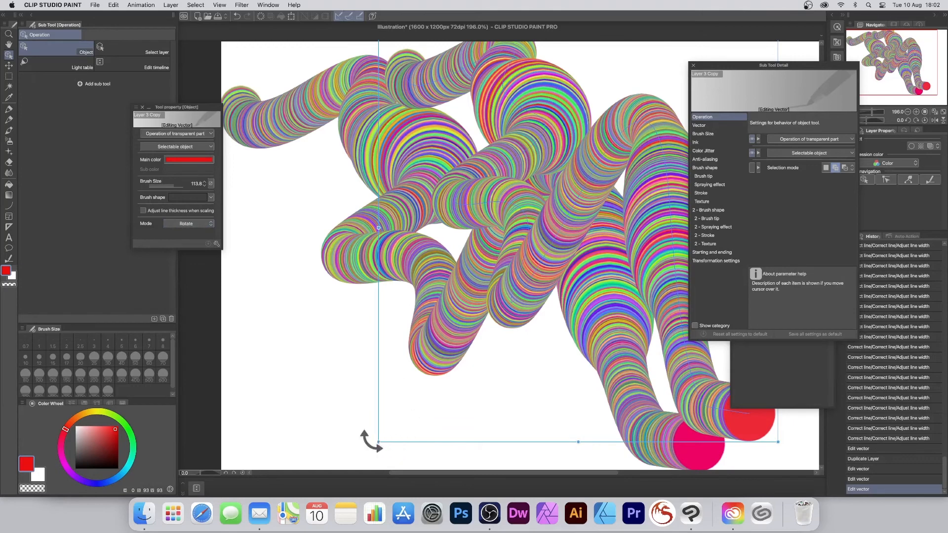
mouse_move(364, 438)
left_mouse_down()
mouse_move(278, 194)
mouse_move(301, 177)
mouse_move(546, 178)
left_mouse_up()
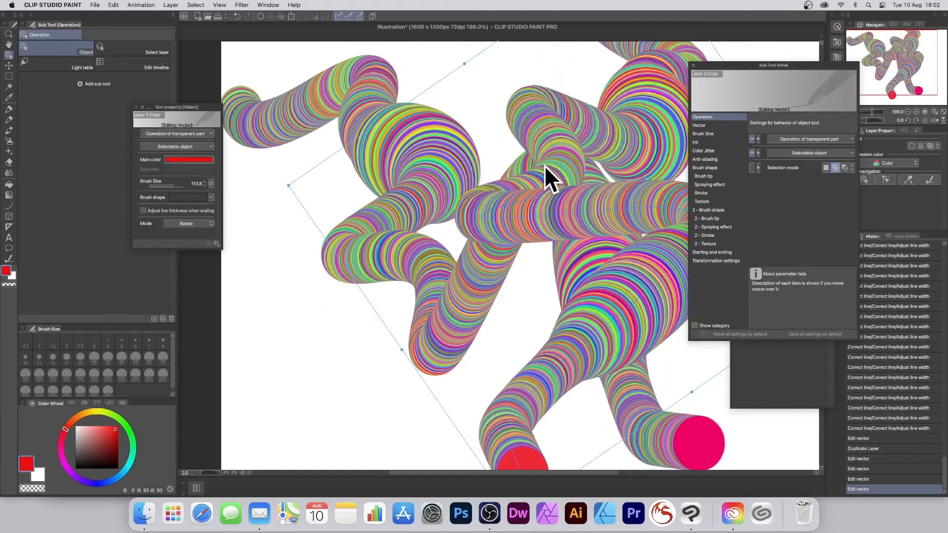
mouse_move(337, 200)
left_mouse_down()
mouse_move(296, 242)
mouse_move(584, 179)
mouse_move(643, 154)
left_mouse_up()
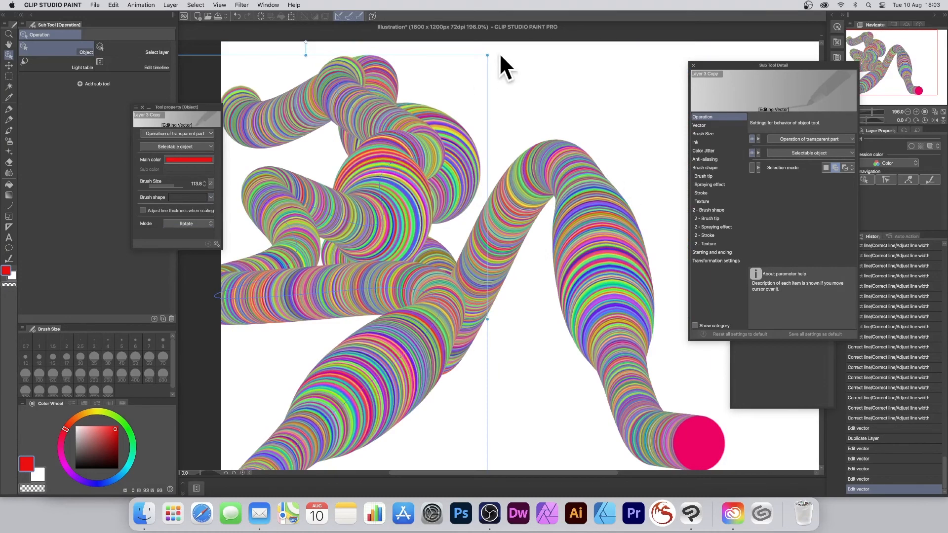
left_click_drag(491, 51, 525, 140)
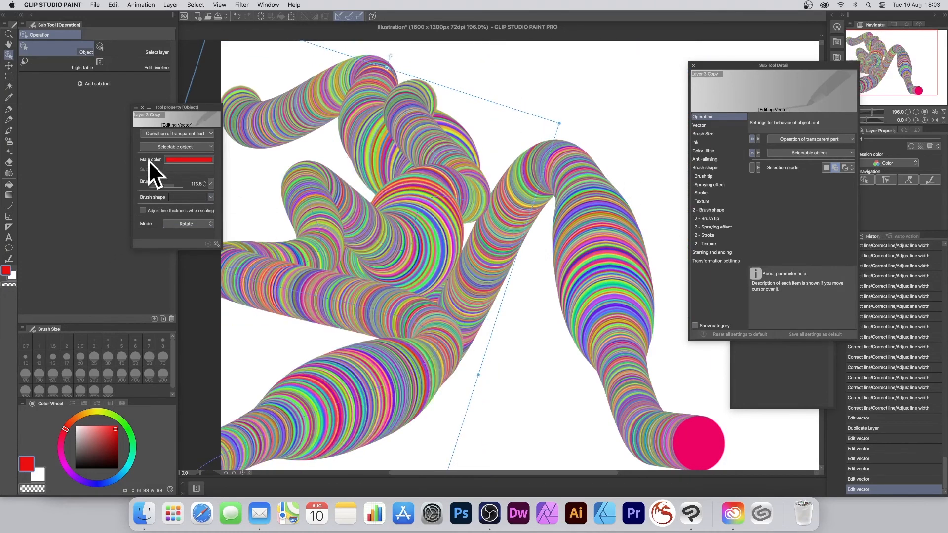
Switch the copy to Move control points & Scale/Rotate mode and pull a control point beside its bulge down and right
left_click(186, 223)
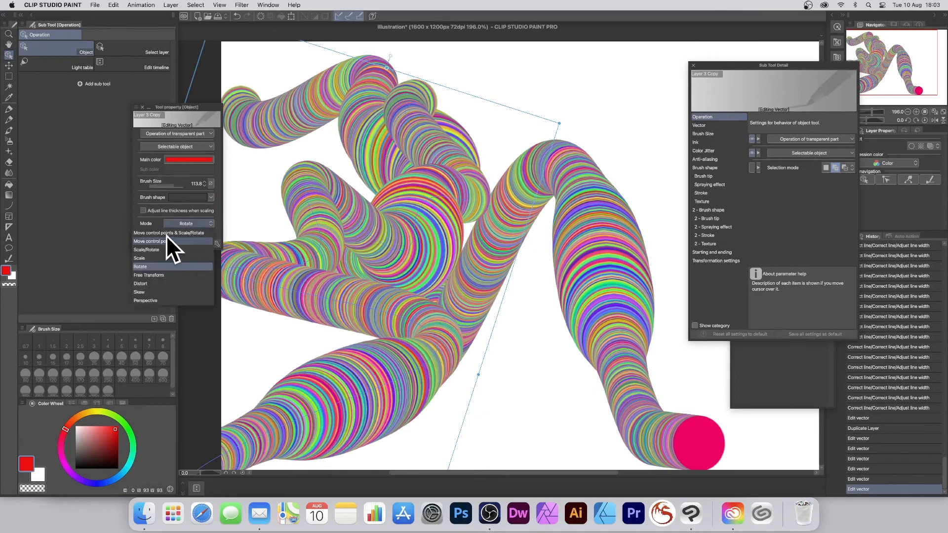
left_click(163, 233)
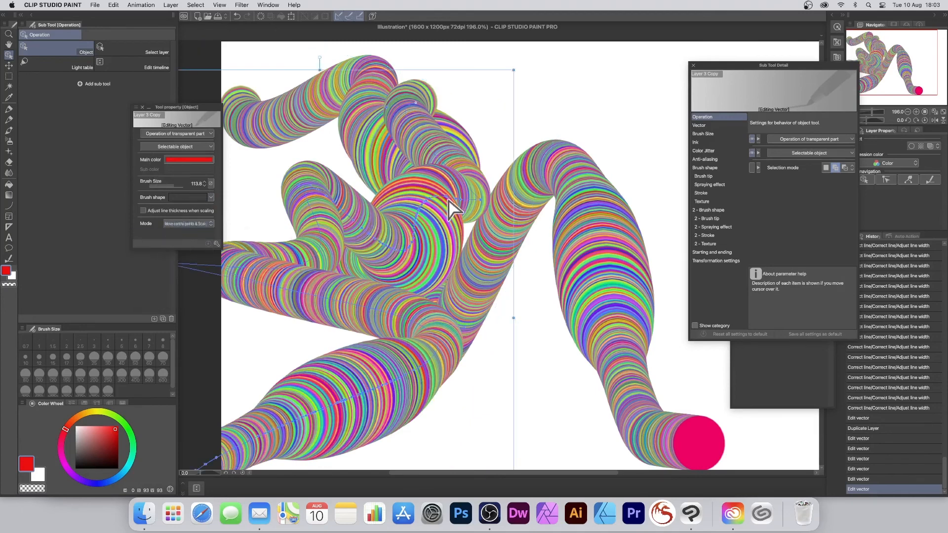
mouse_move(447, 207)
left_mouse_down()
mouse_move(466, 277)
mouse_move(464, 268)
mouse_move(500, 274)
mouse_move(490, 271)
left_mouse_up()
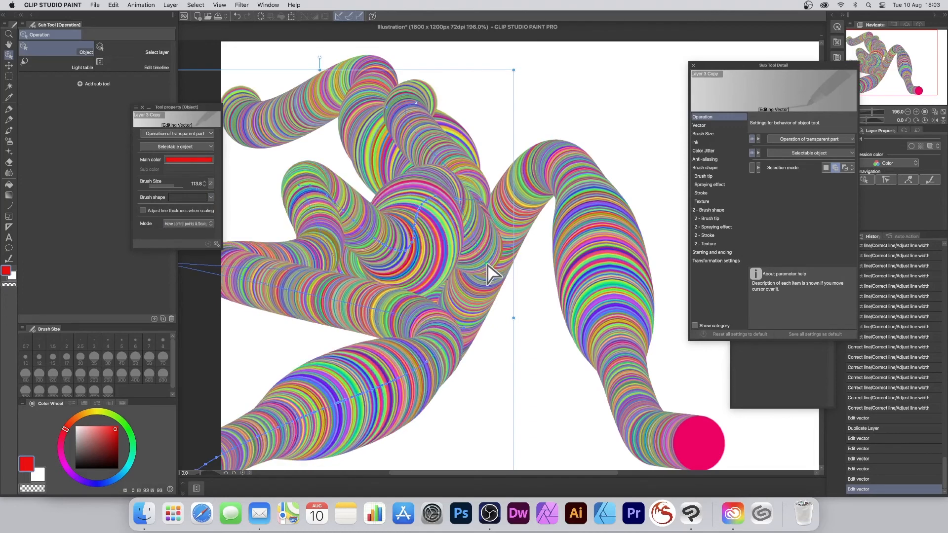
Duplicate the rotated line's layer and move the new copy to the right, across the original line's tall peak
left_click(170, 5)
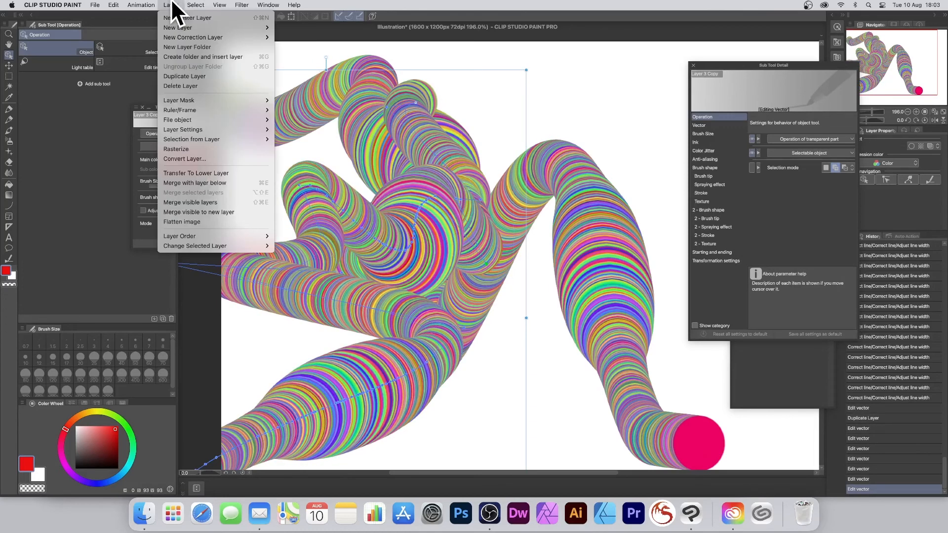
left_click(179, 74)
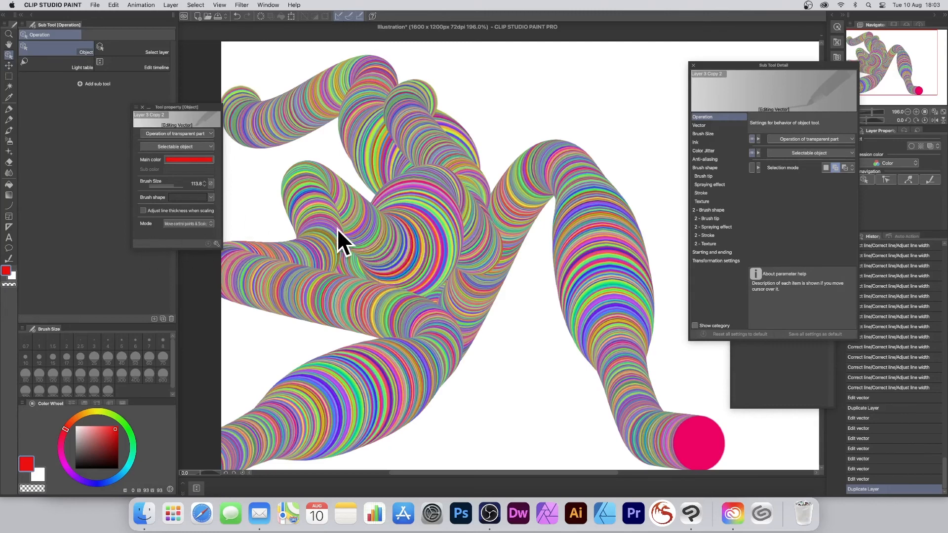
left_click(324, 224)
mouse_move(318, 227)
left_mouse_down()
mouse_move(458, 241)
mouse_move(495, 204)
left_mouse_up()
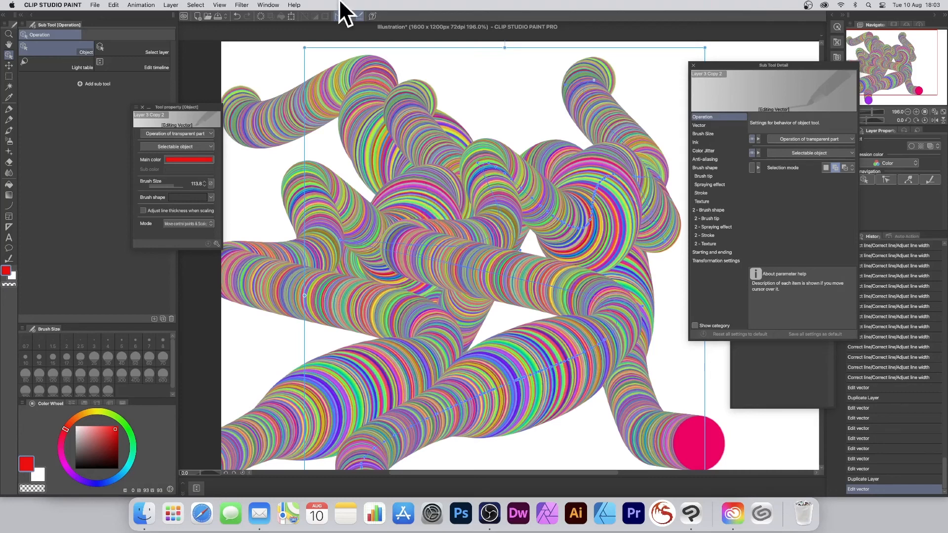
left_click(240, 6)
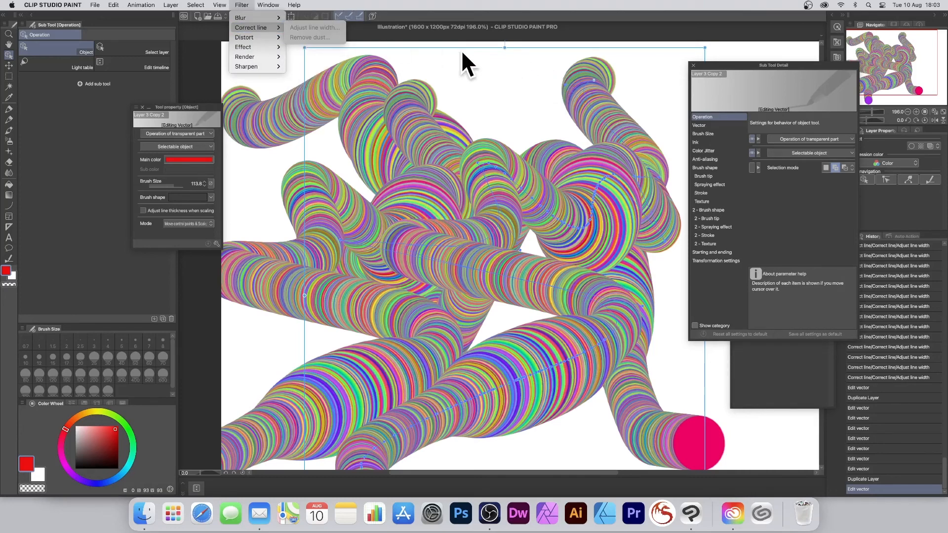
left_click(636, 144)
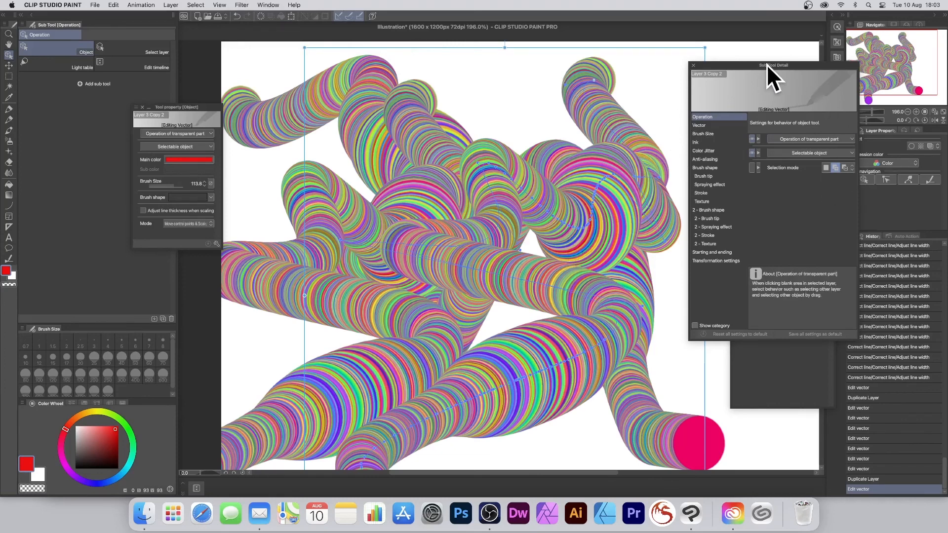
Uncover the Layer palette behind the Sub Tool Detail window and set the Layer 3 Copy 2 blending mode to Difference
left_click_drag(766, 64, 665, 232)
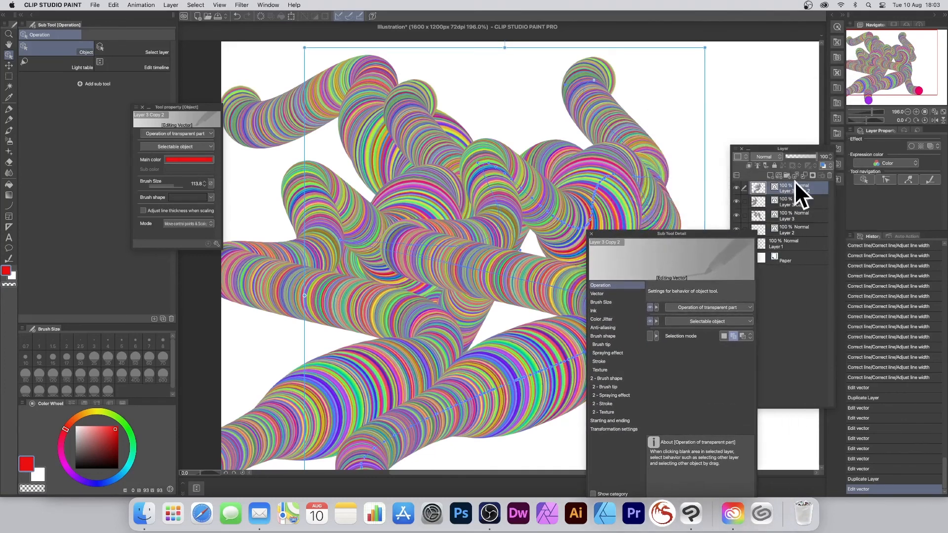
left_click(773, 150)
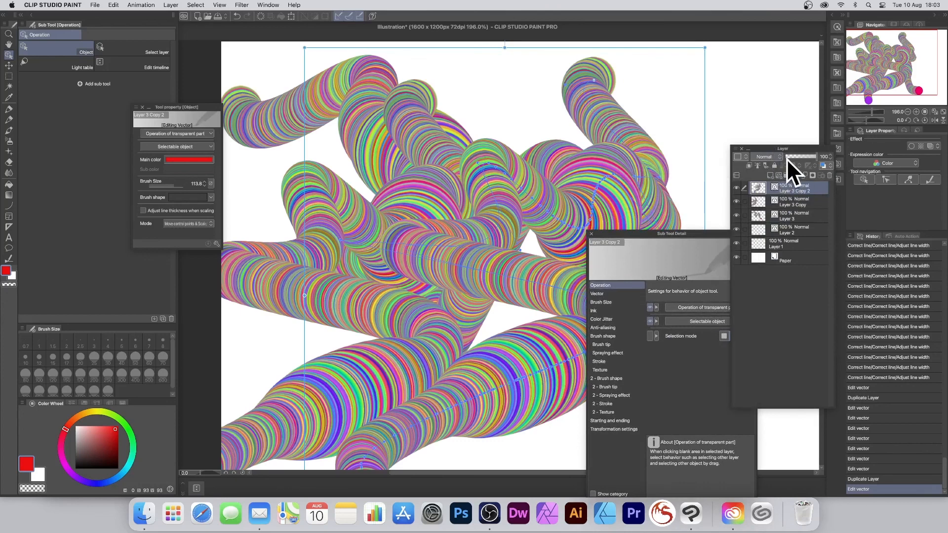
left_click(774, 157)
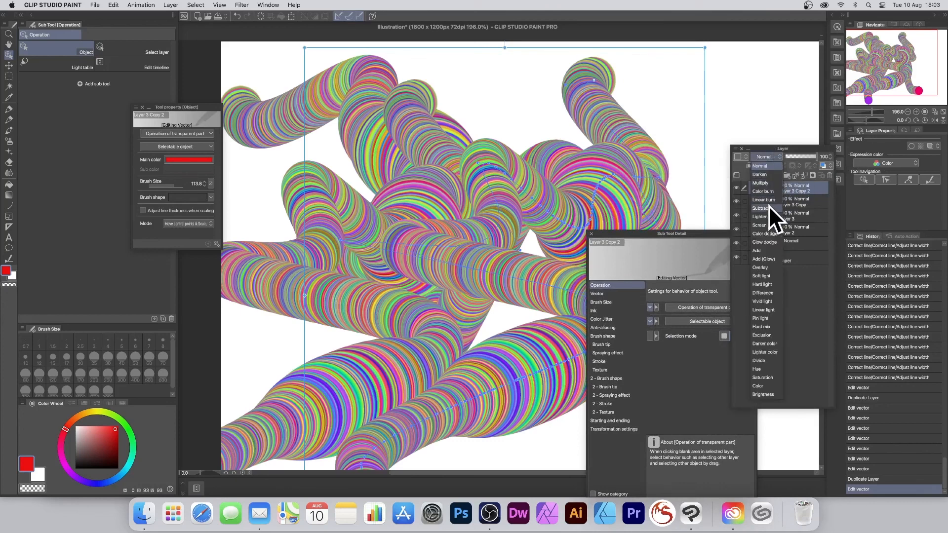
left_click(768, 294)
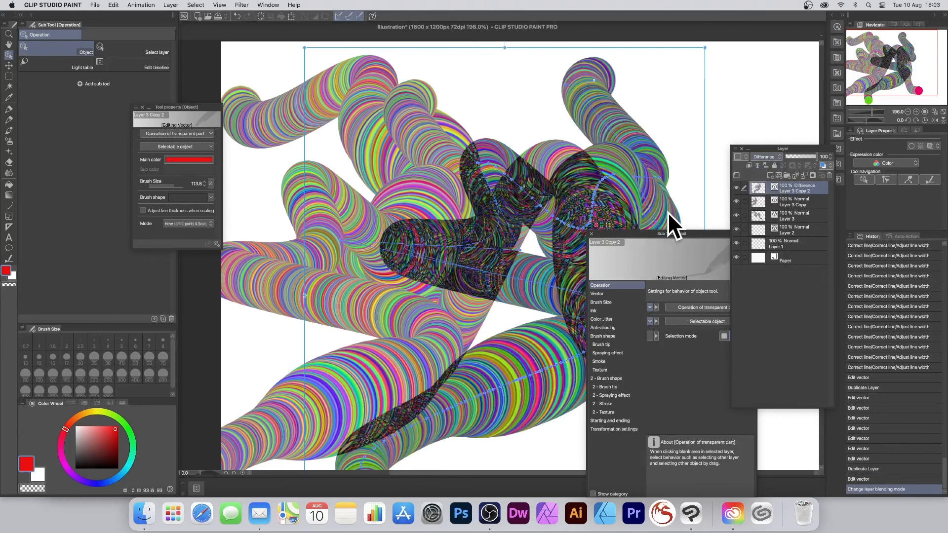
Try Darken on Layer 3 Copy 2 before setting its blending mode to Lighten, and move Sub Tool Detail off the artwork
left_click(777, 156)
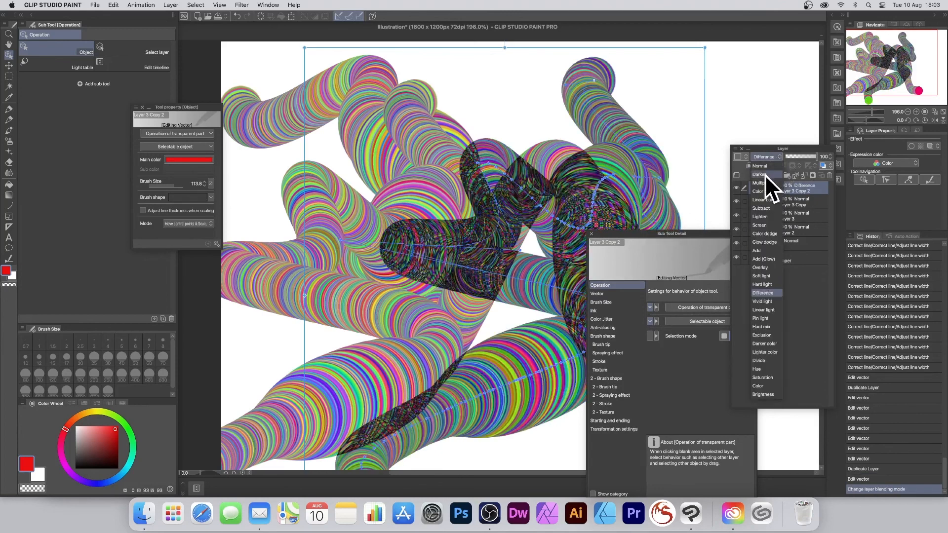
left_click(765, 175)
left_click(766, 159)
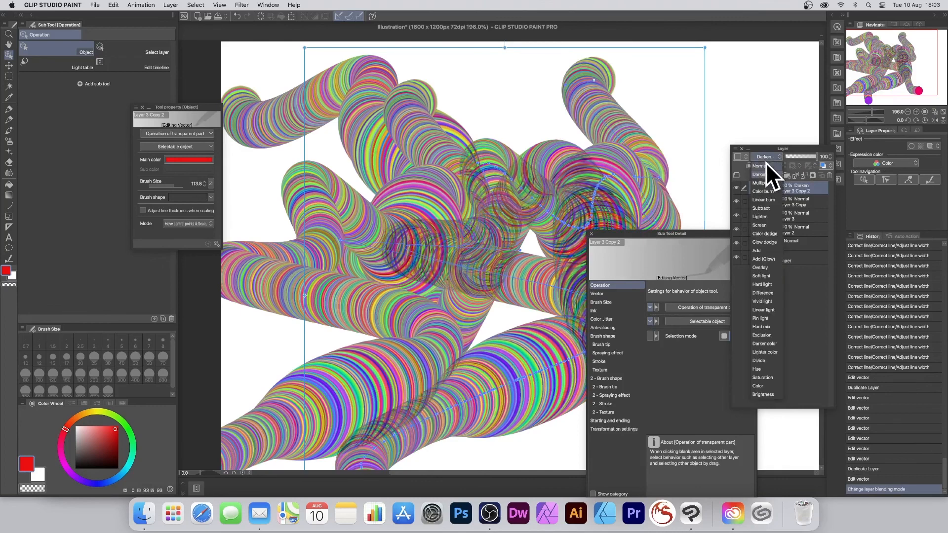
left_click(765, 217)
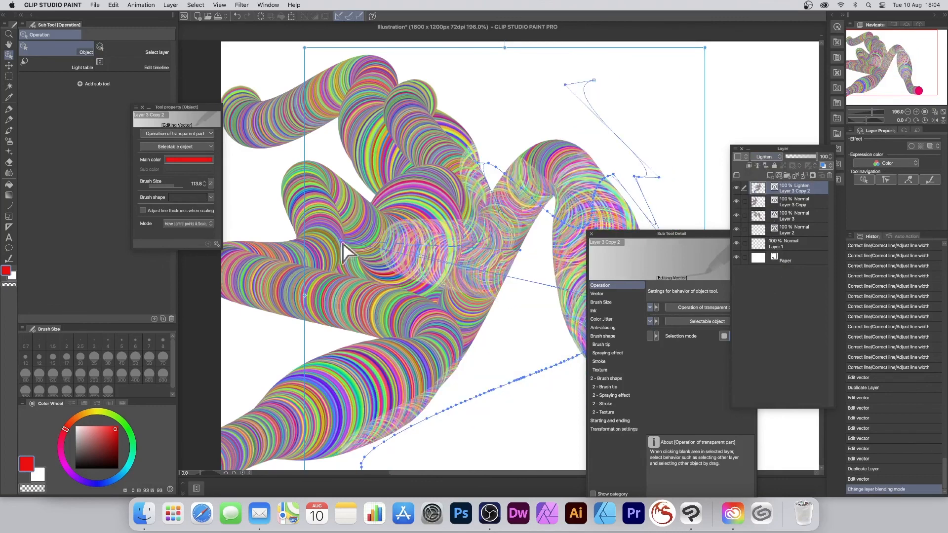
left_click_drag(629, 232, 692, 251)
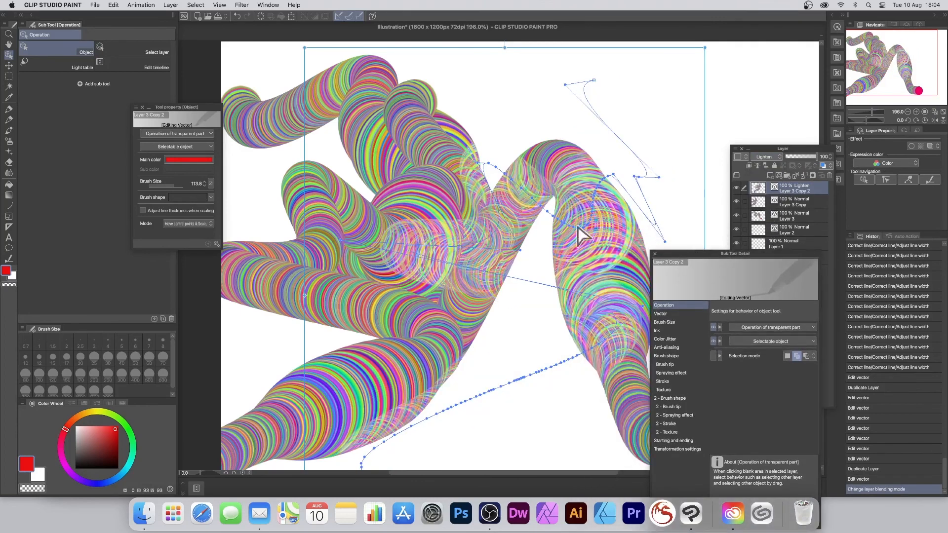